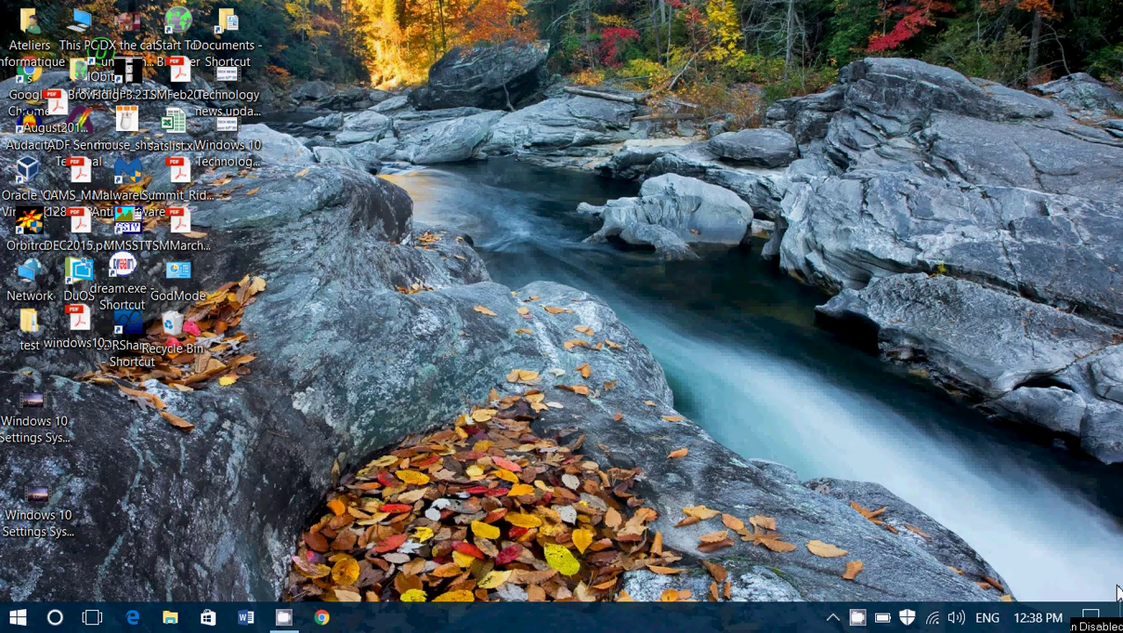
Step: Open the Apps & features page in the System section of Windows Settings
click(1089, 617)
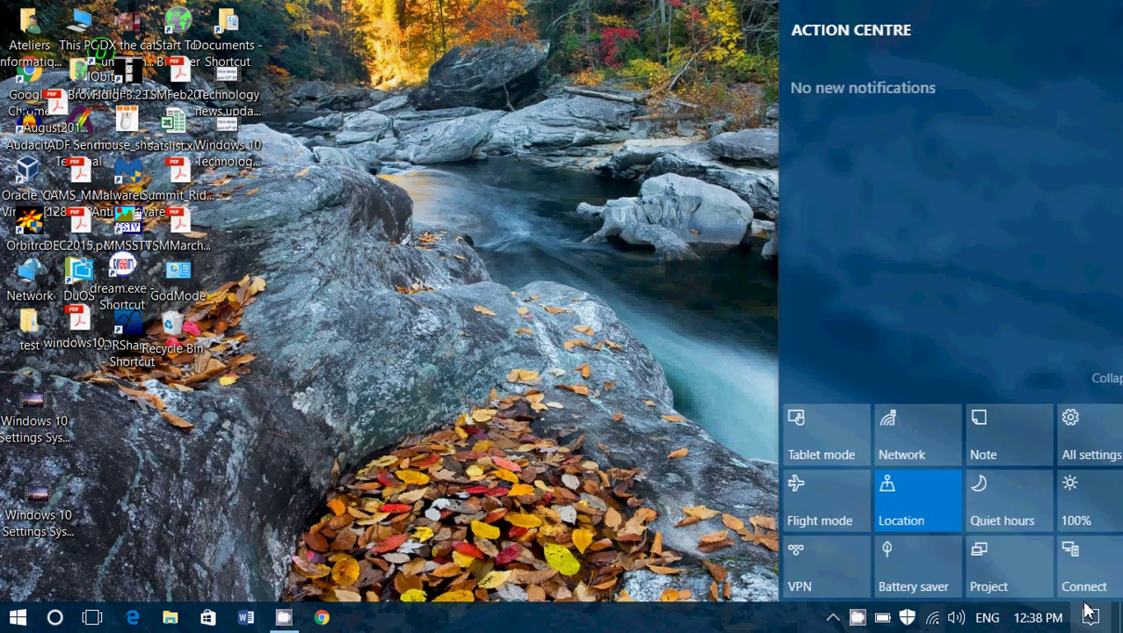
click(1071, 437)
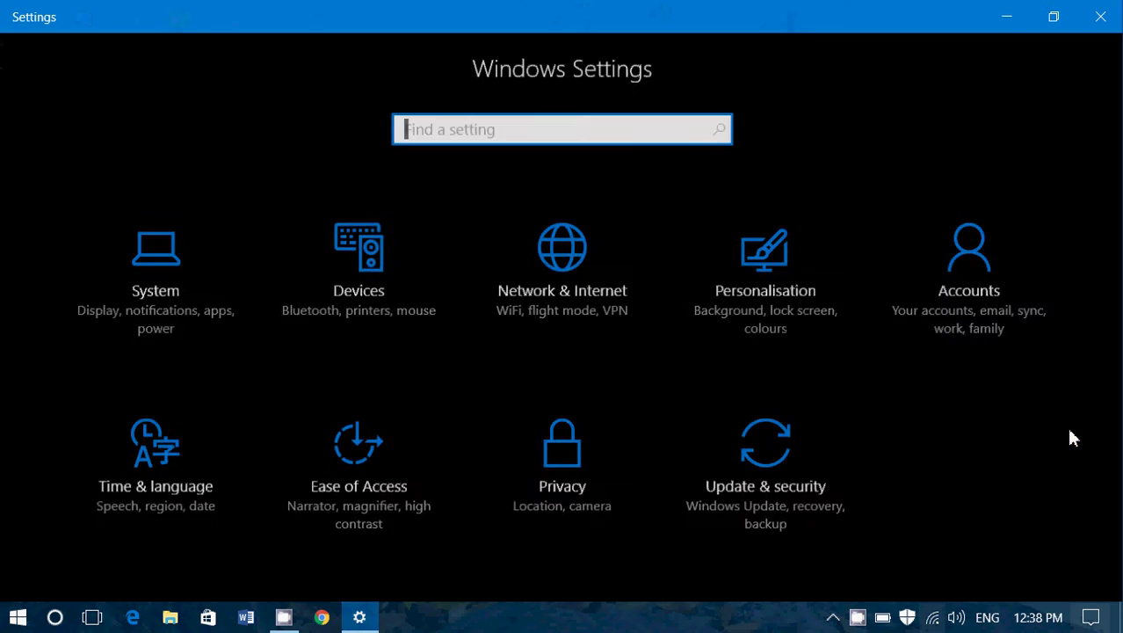
click(153, 289)
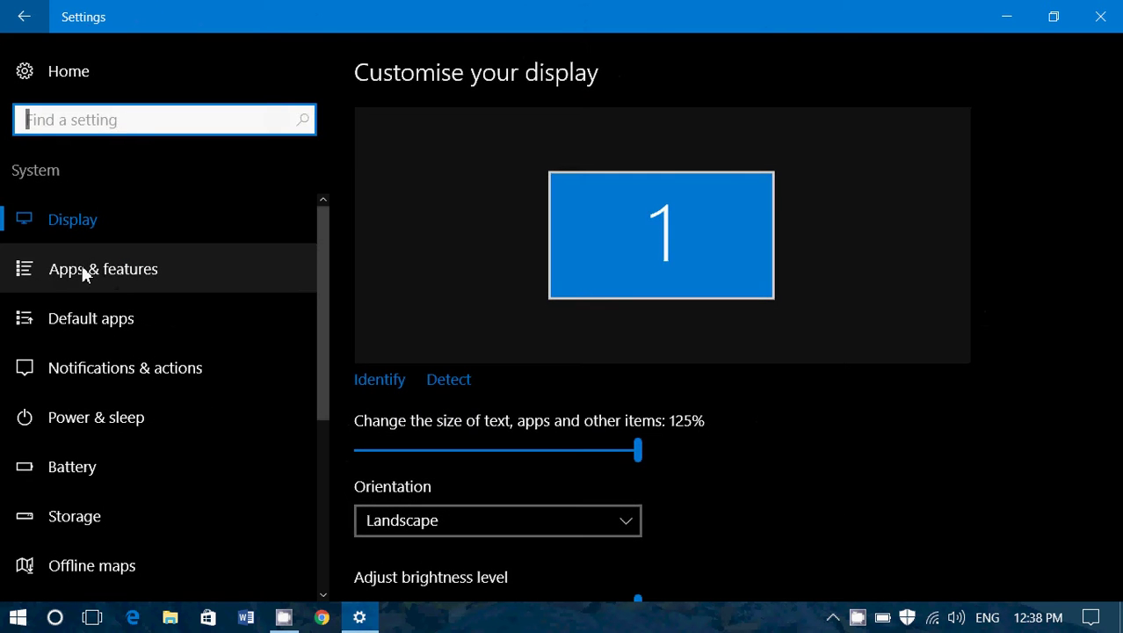
click(82, 269)
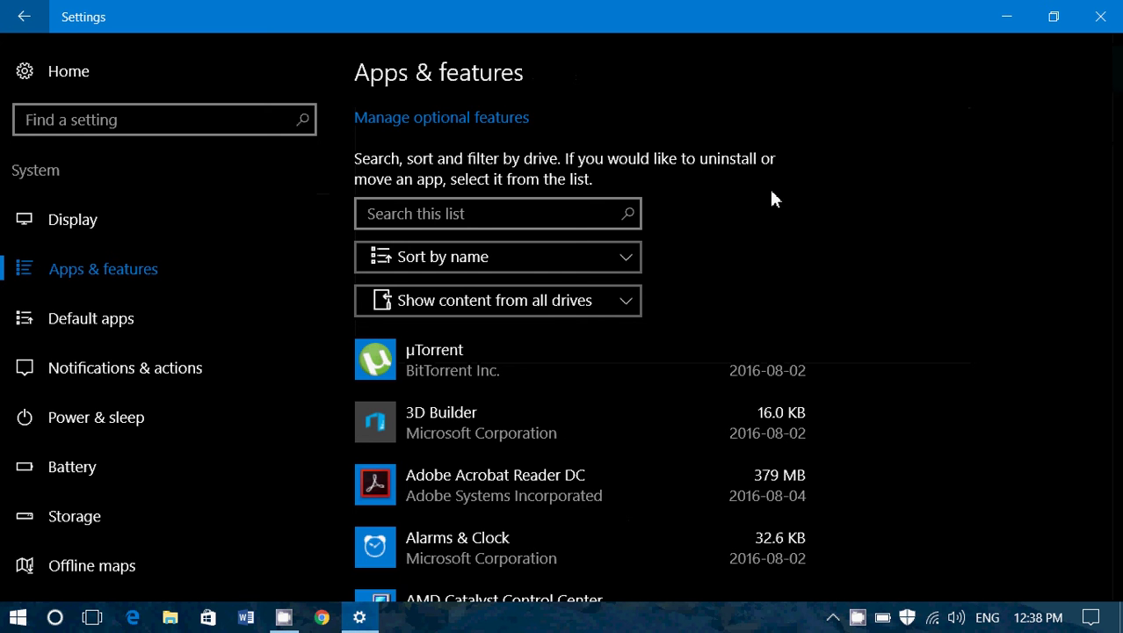
Step: Look through the installed apps, search the list for "twitt", and clear the search
scroll(771, 193, down, 7)
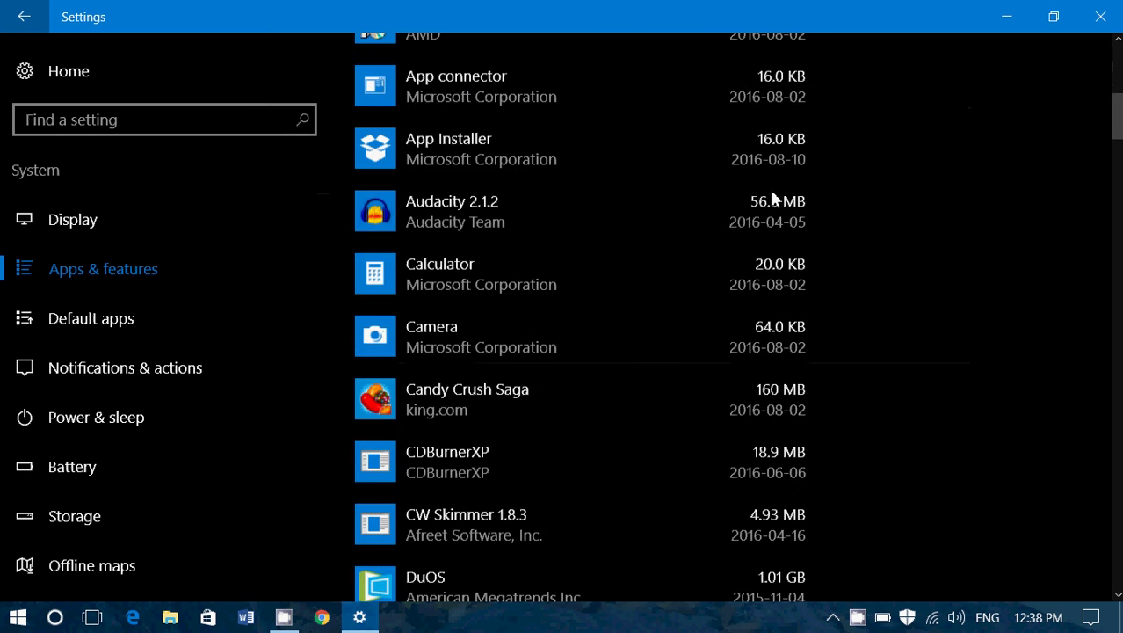
scroll(770, 189, down, 2)
scroll(768, 186, up, 10)
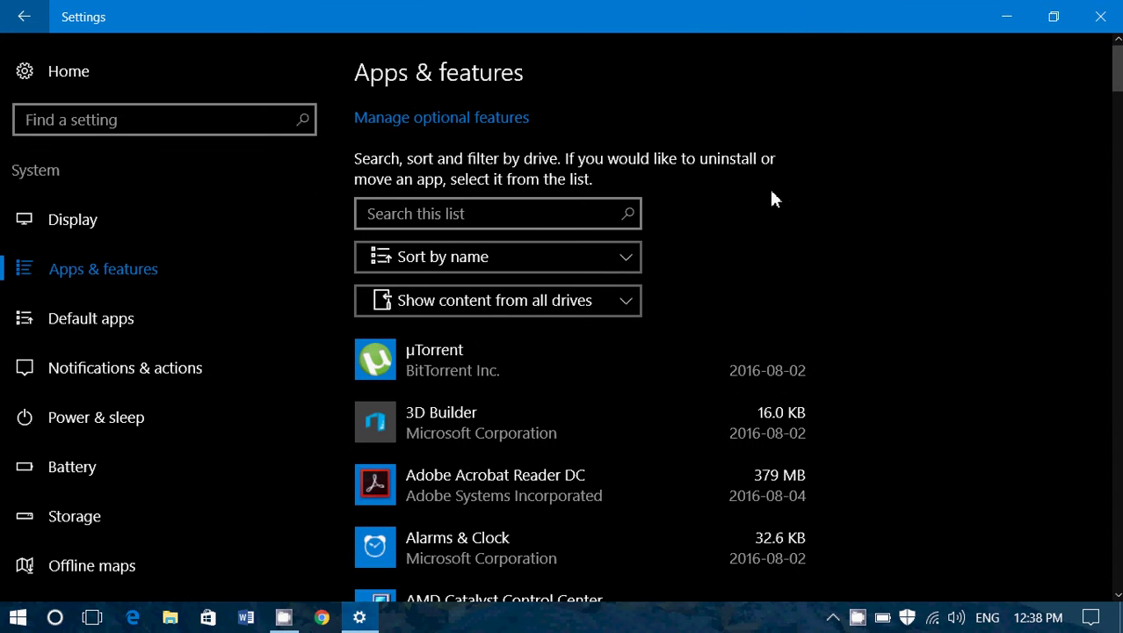
click(496, 216)
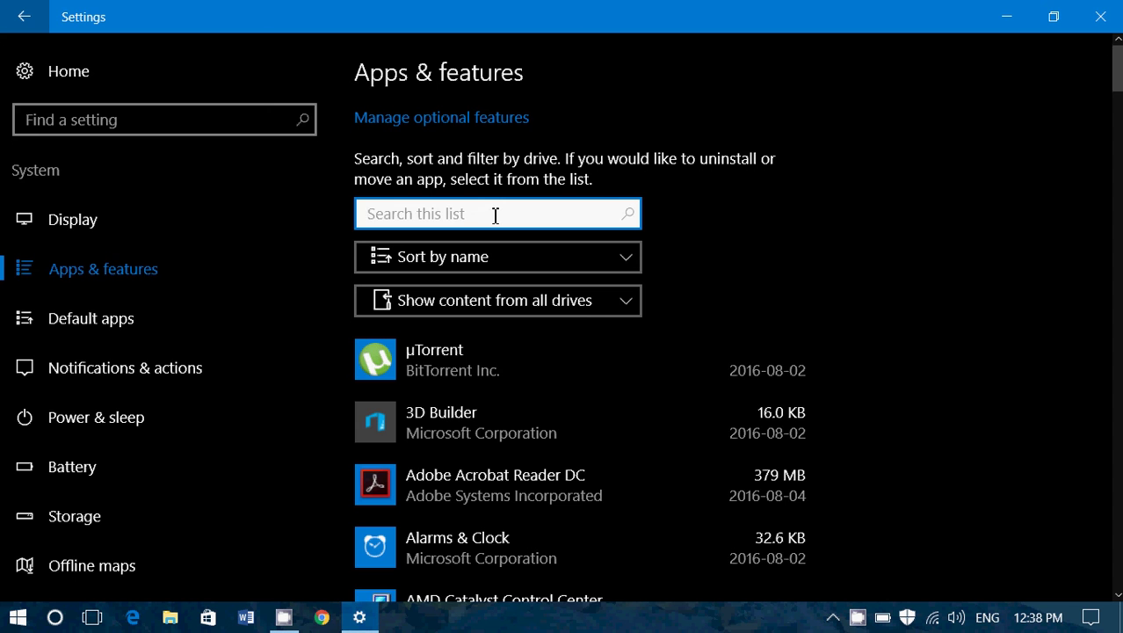
text(t)
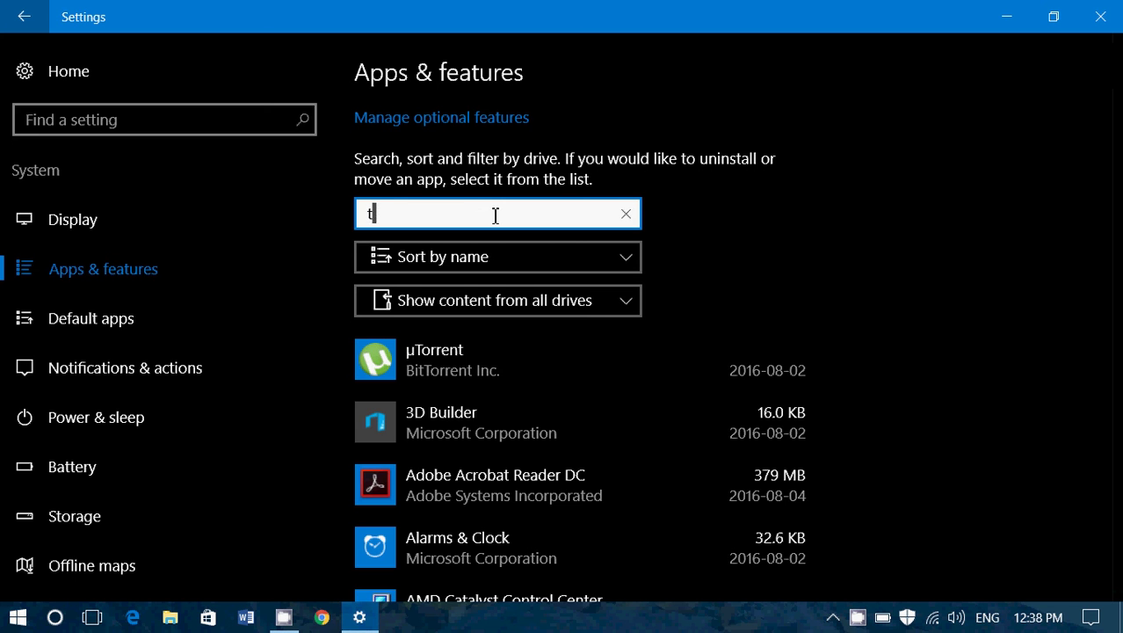
text(witt)
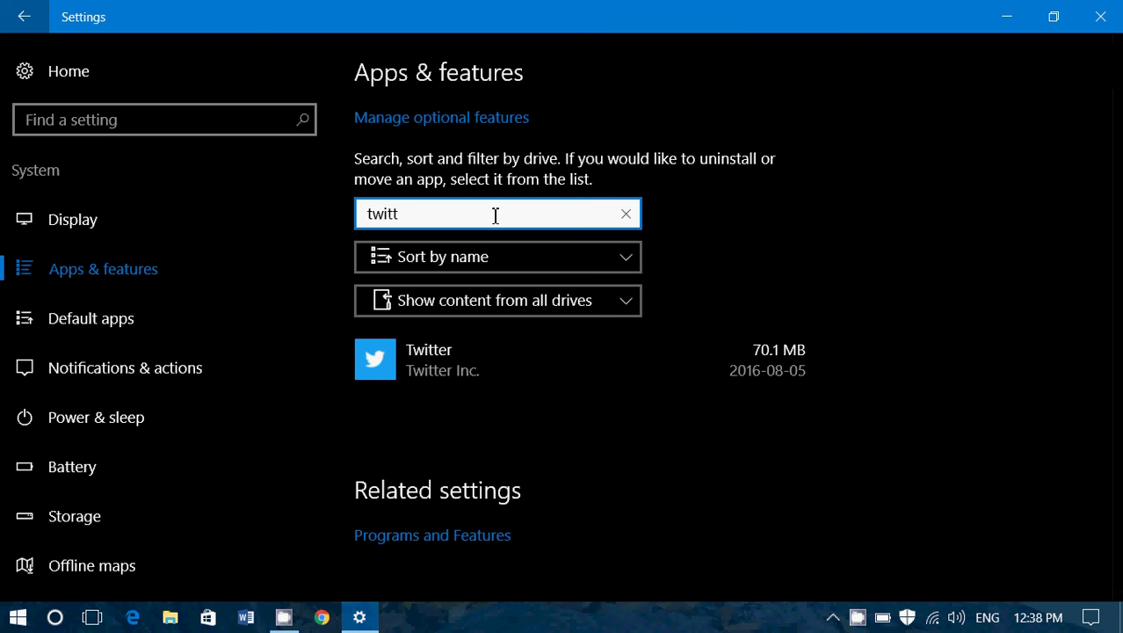
key(BackSpace)
key(BackSpace)
key(BackSpace)
key(BackSpace)
key(BackSpace)
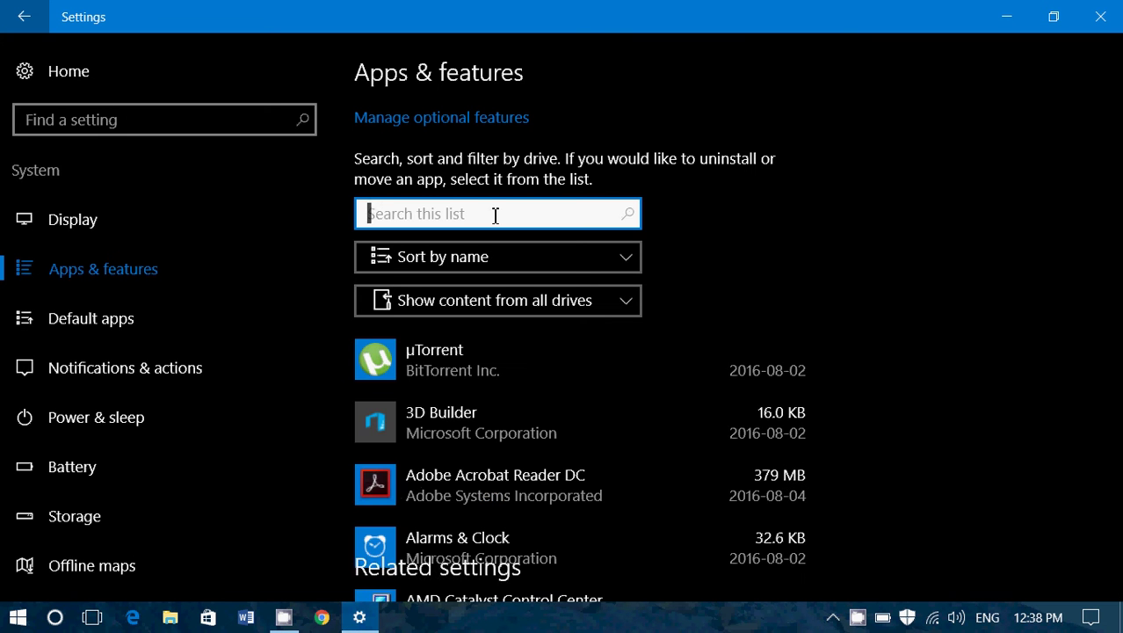
click(756, 204)
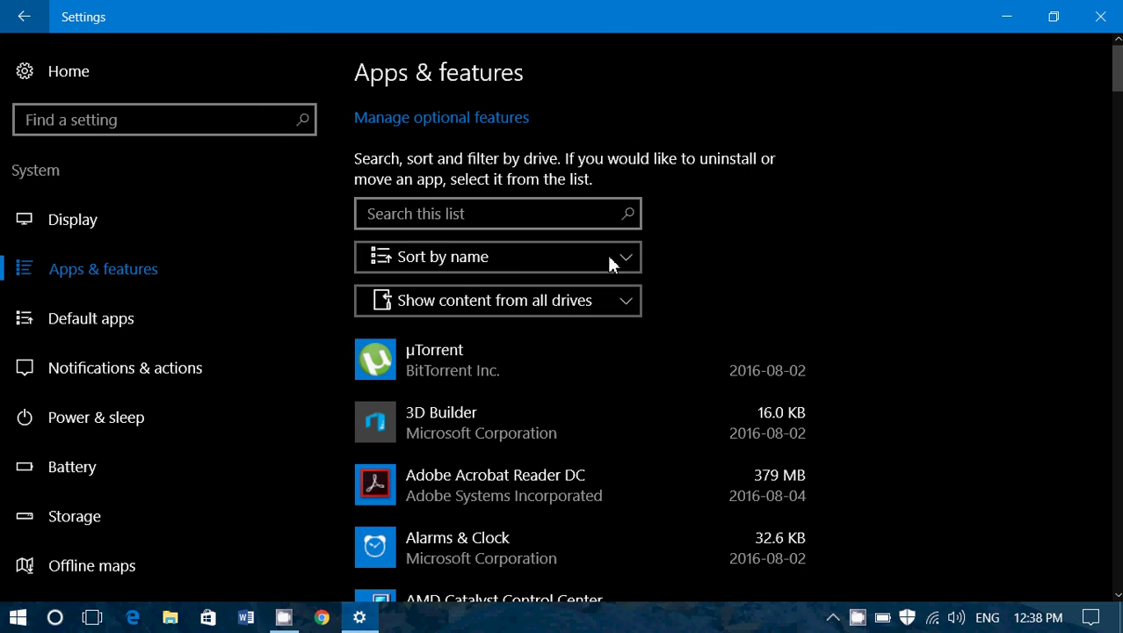
Step: Sort the installed apps by size and check the drive filter's choices, leaving content from all drives shown
click(514, 268)
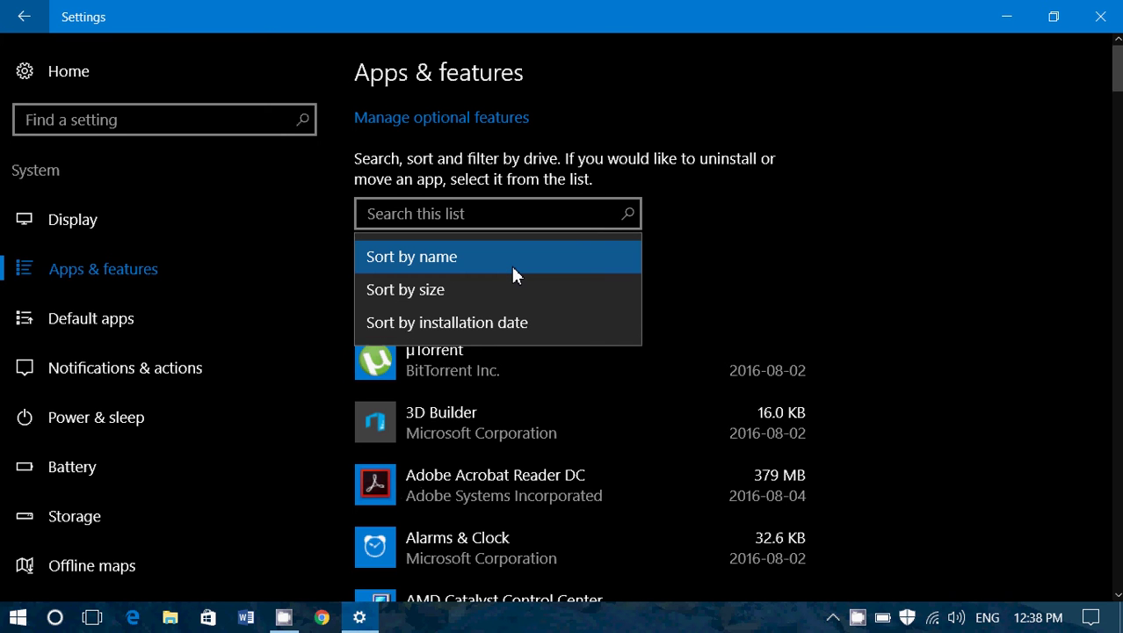
click(508, 290)
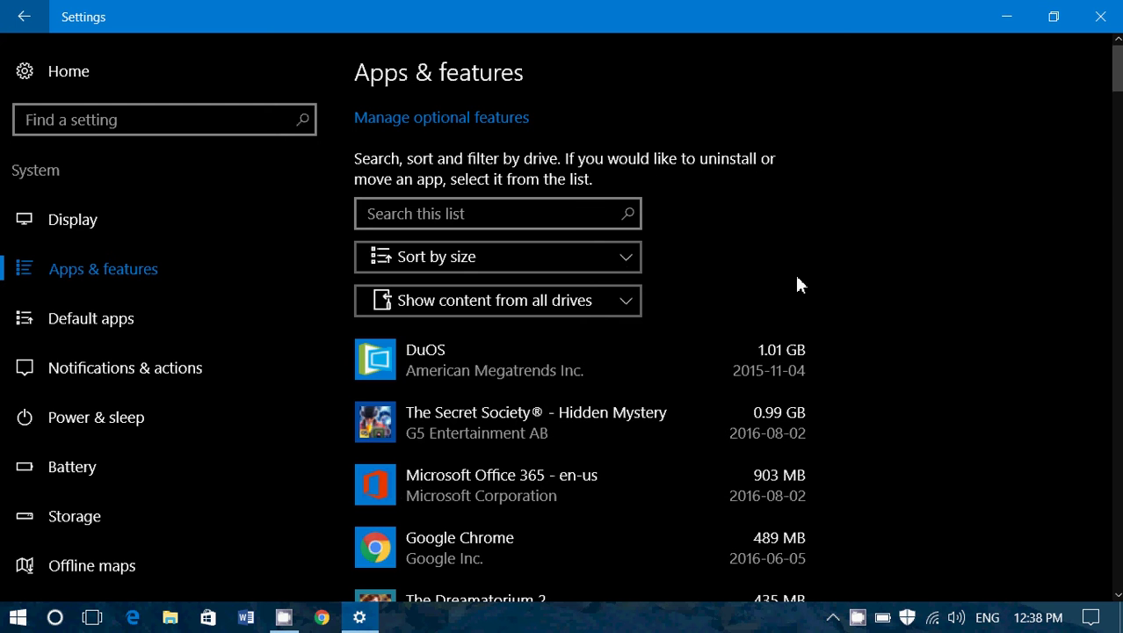
click(538, 307)
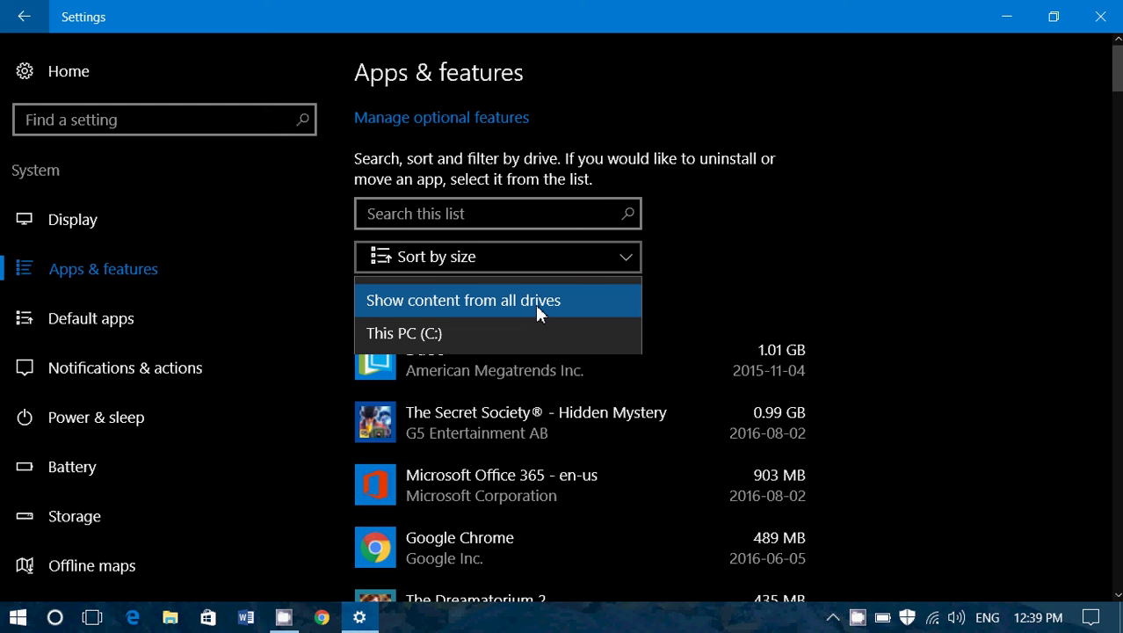
click(874, 260)
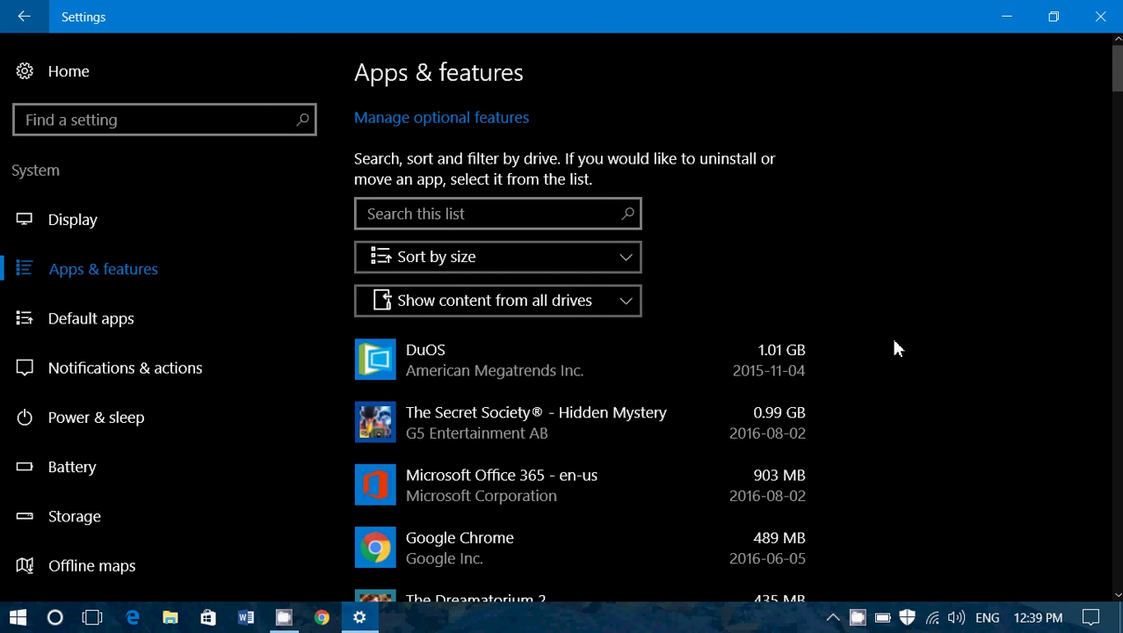
Step: Expand the Facebook and GIMP 2.8.16 entries in the app list to compare their management options
scroll(895, 343, down, 5)
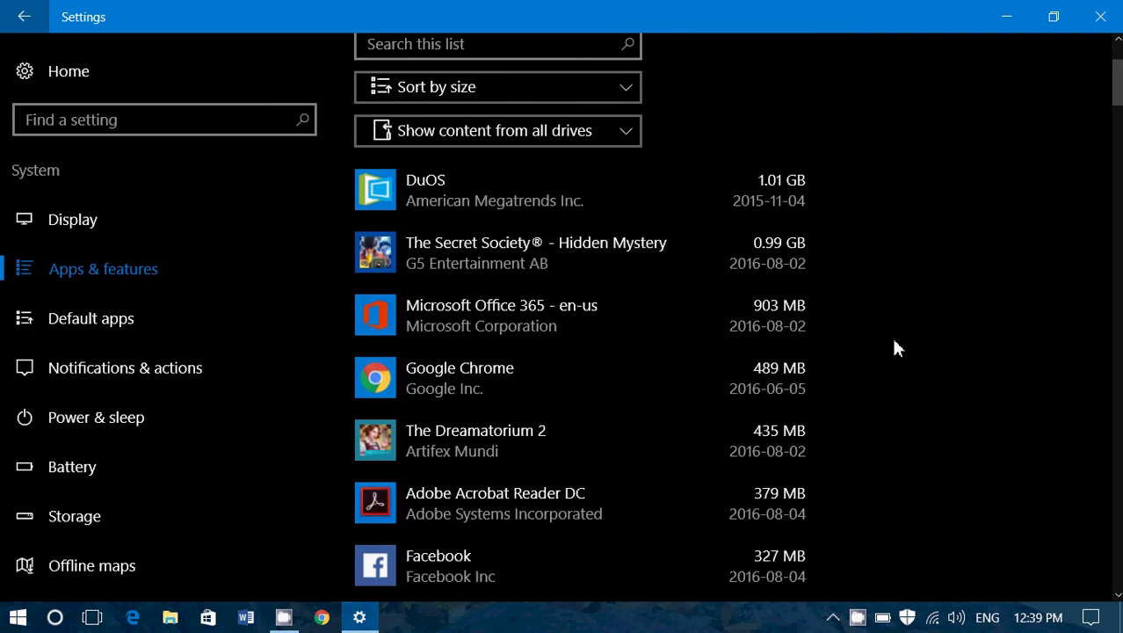
scroll(895, 342, down, 2)
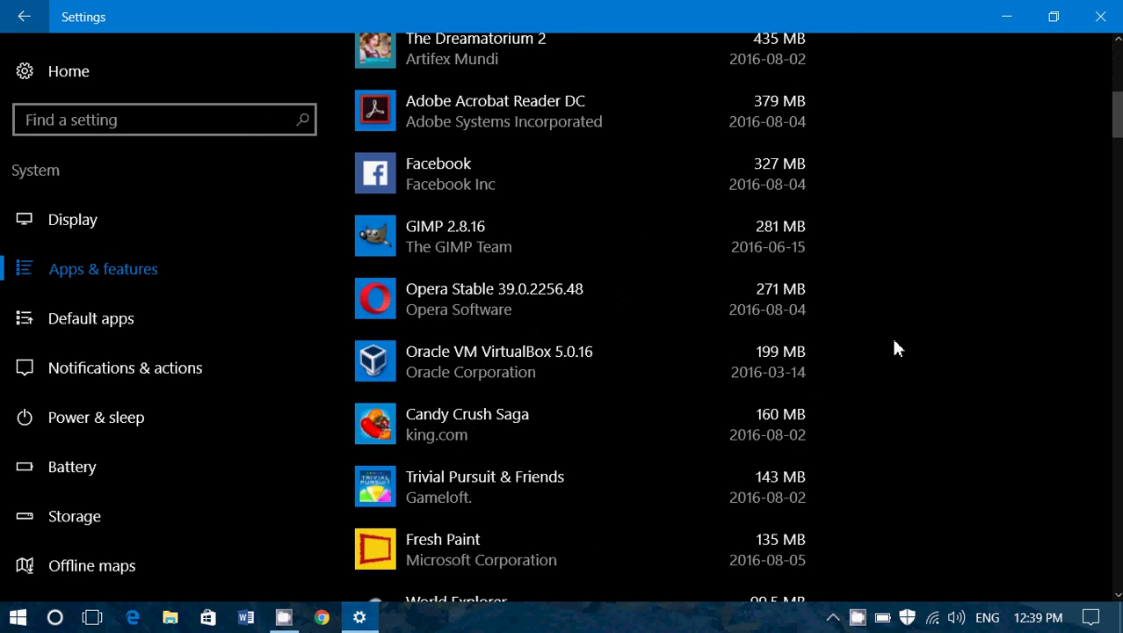
click(513, 182)
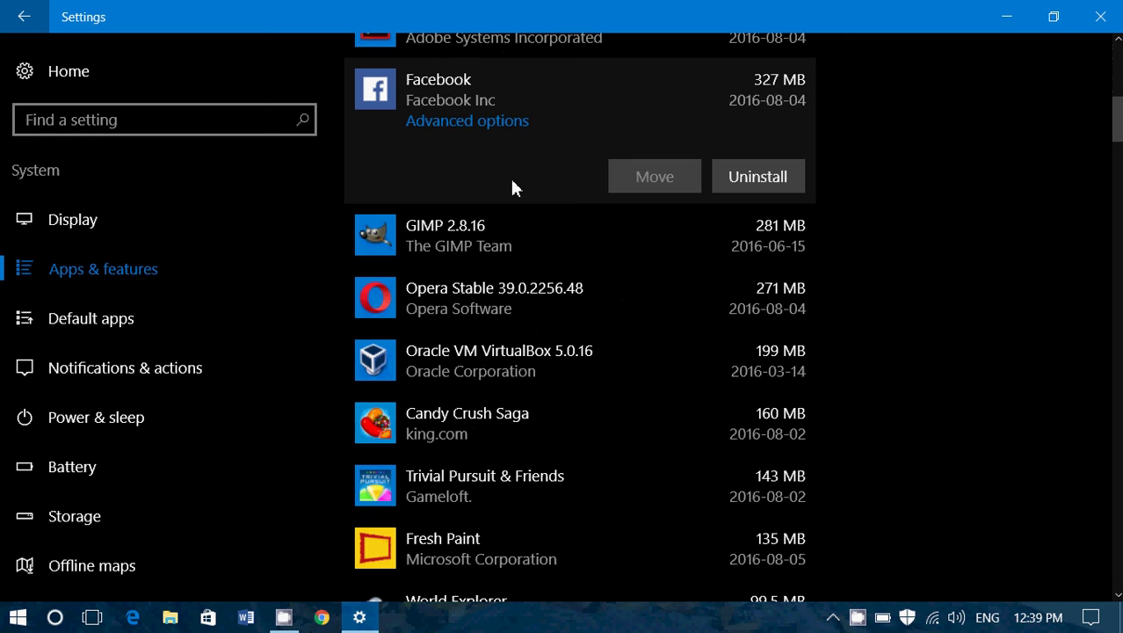
click(490, 260)
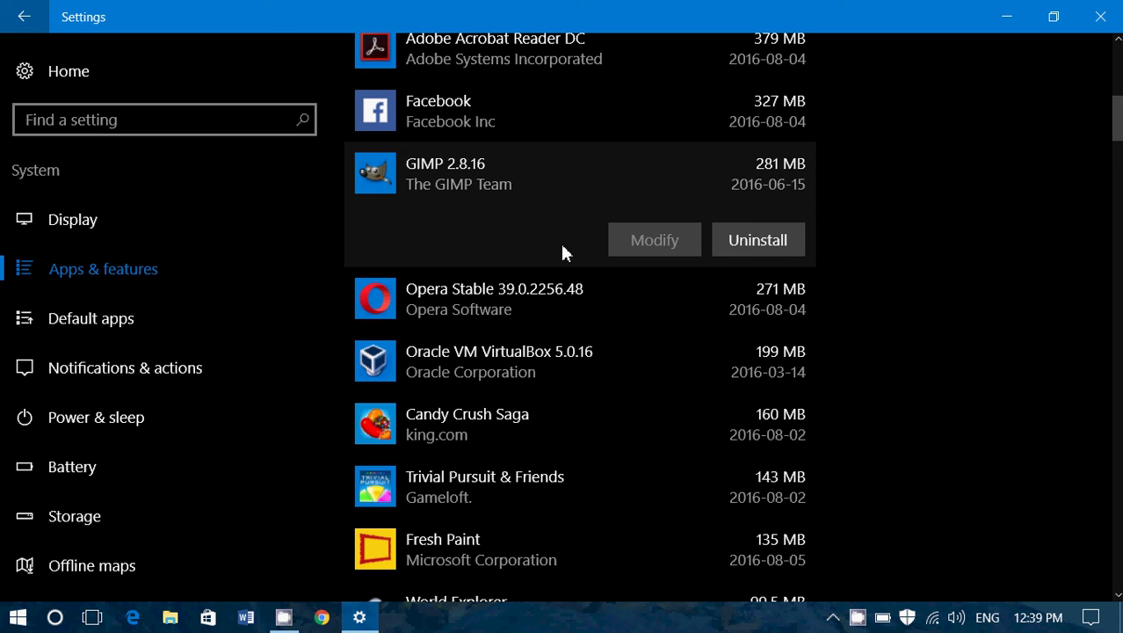
Step: View Facebook's advanced options, including storage usage, reset and add-ons, and return to Apps & features
click(478, 101)
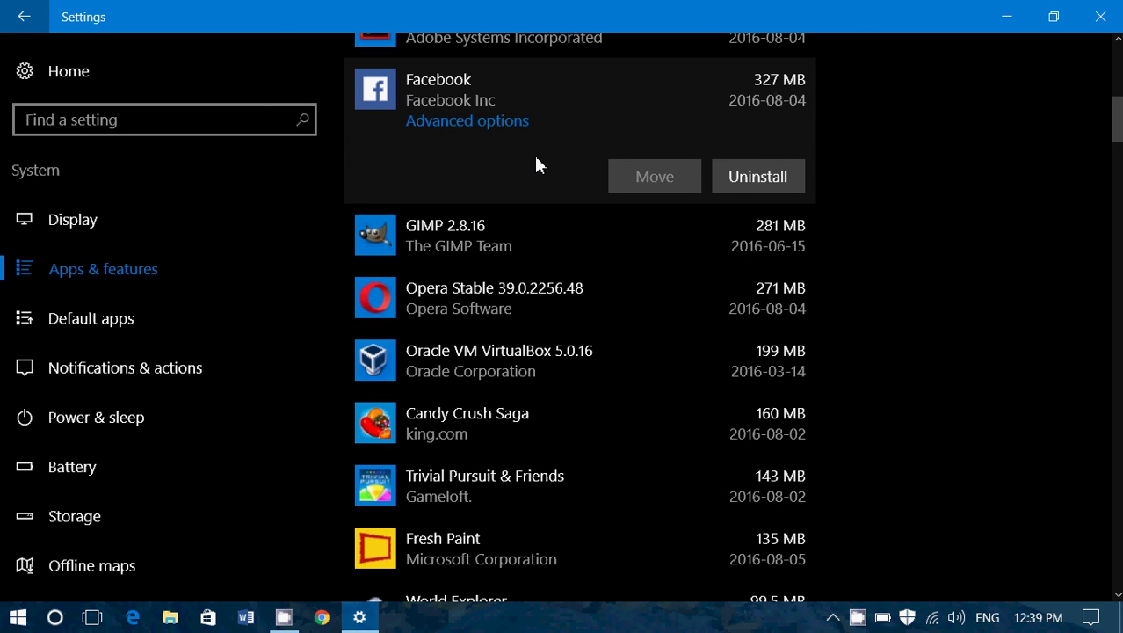
click(461, 123)
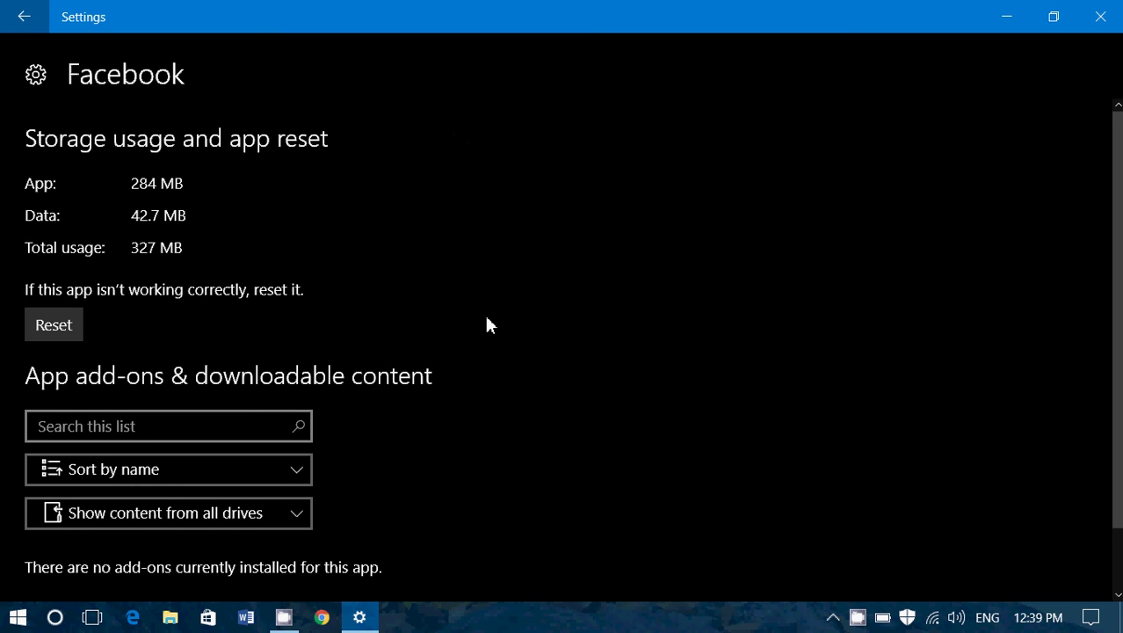
scroll(486, 321, down, 2)
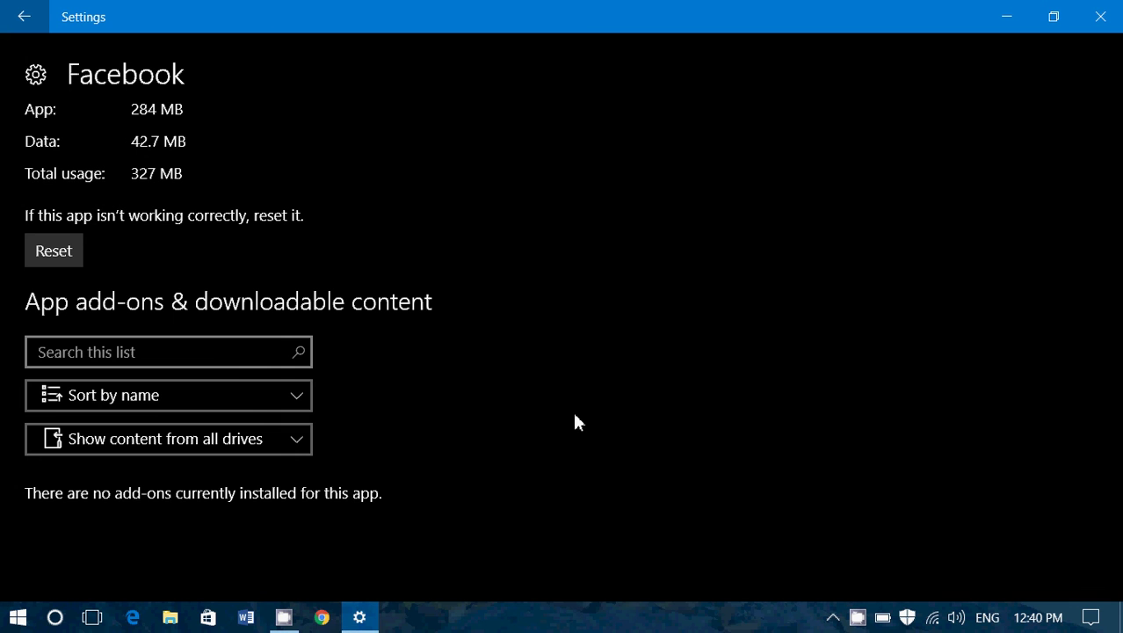
click(19, 17)
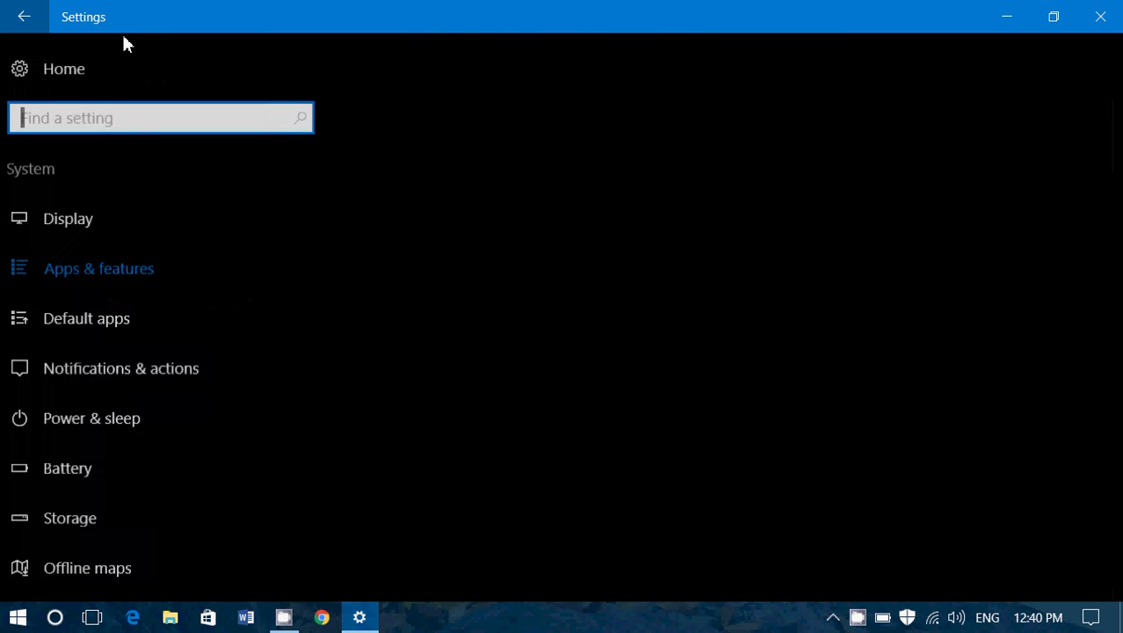
click(122, 272)
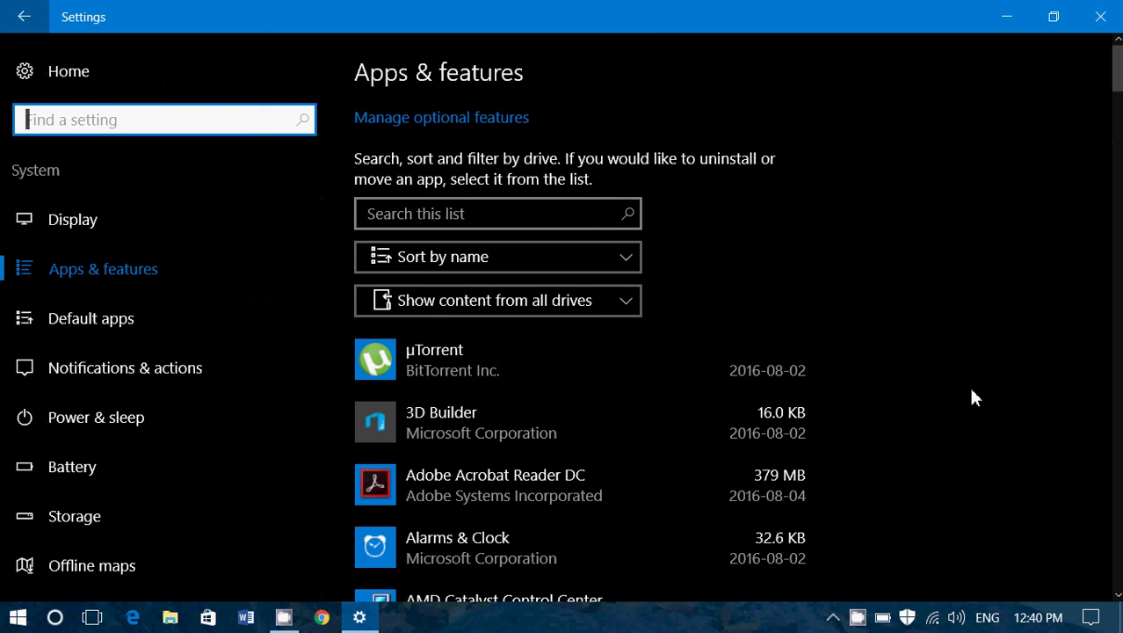
Step: Expand the Wordament and WiFi Analyzer entries near the end of the app list to view their options
scroll(972, 392, down, 5)
scroll(971, 397, down, 20)
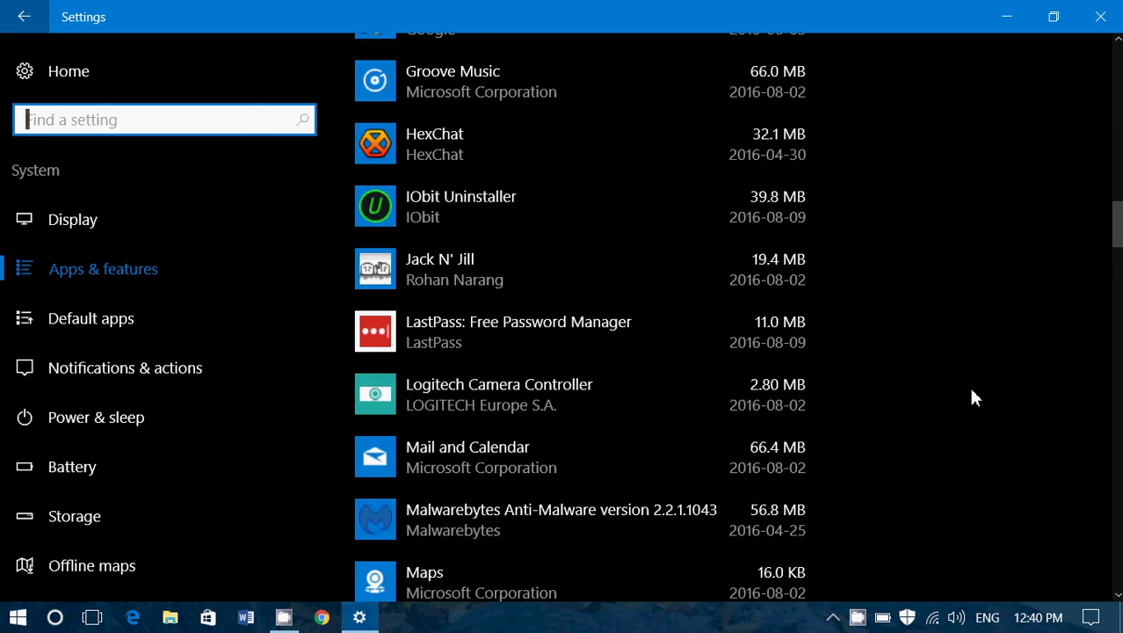
scroll(972, 397, down, 20)
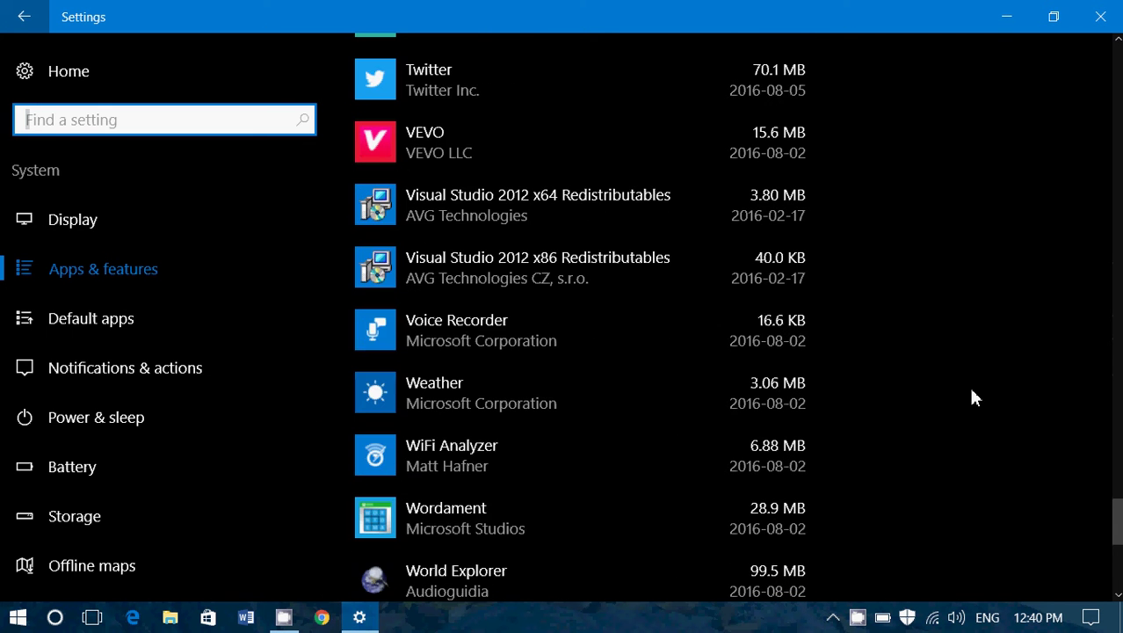
click(546, 323)
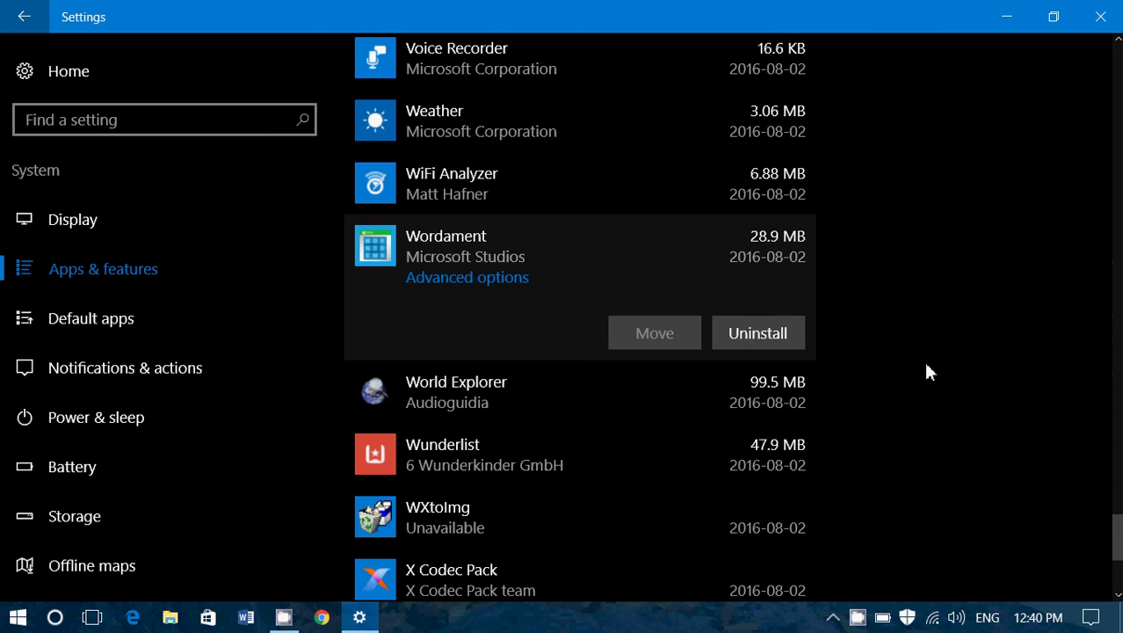
click(622, 190)
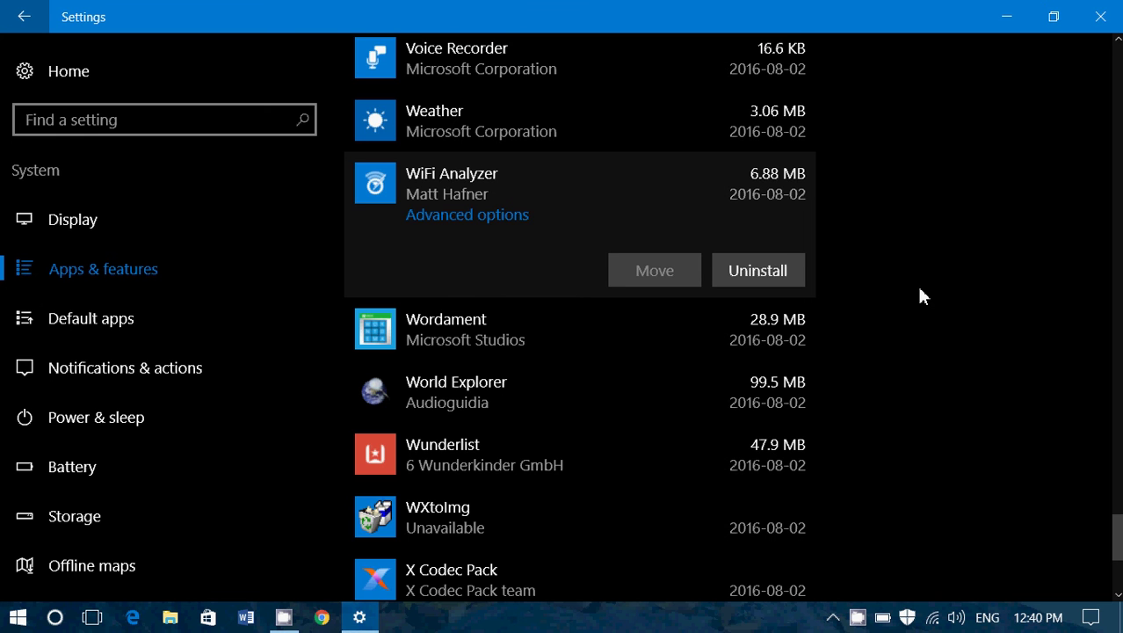
Step: Open the classic Programs and Features window from the related settings and select Google Chrome
scroll(919, 288, down, 5)
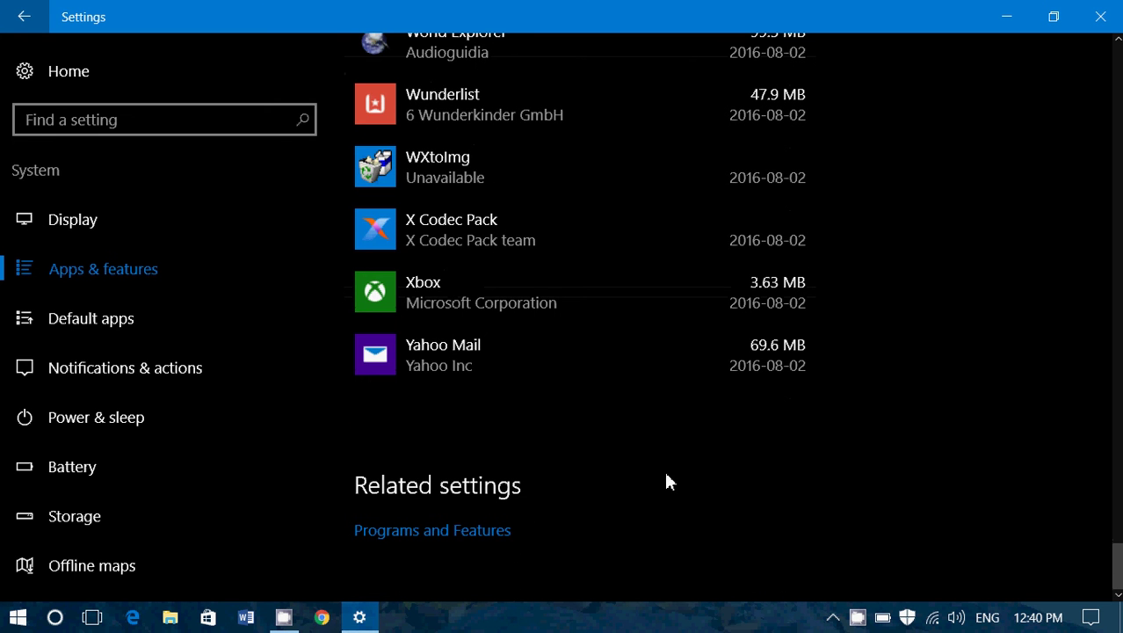
click(466, 532)
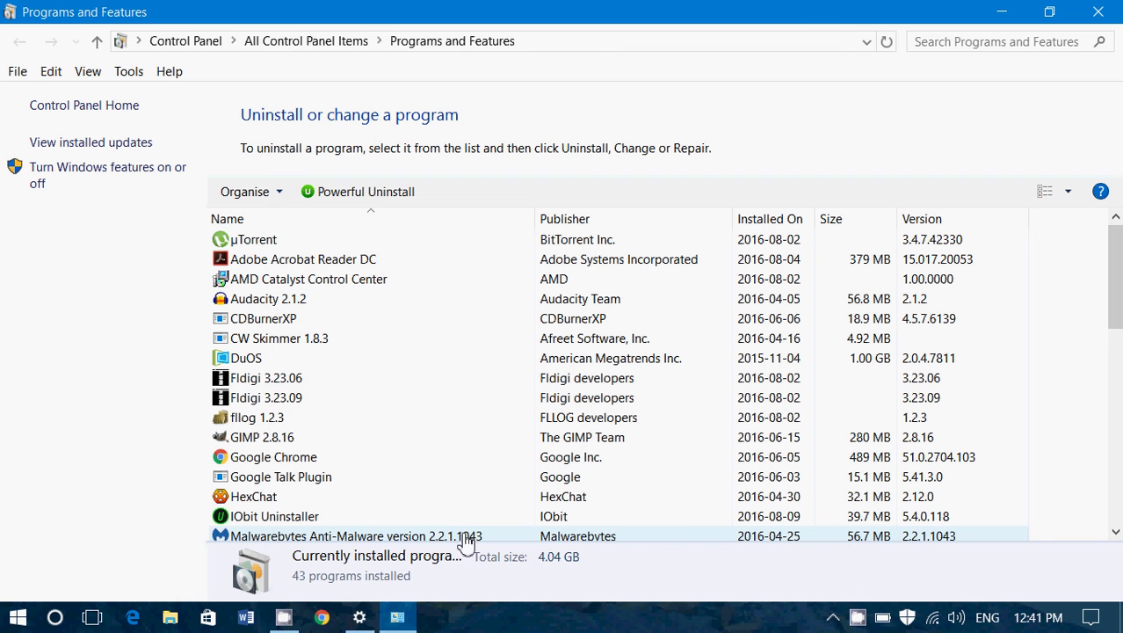
click(426, 463)
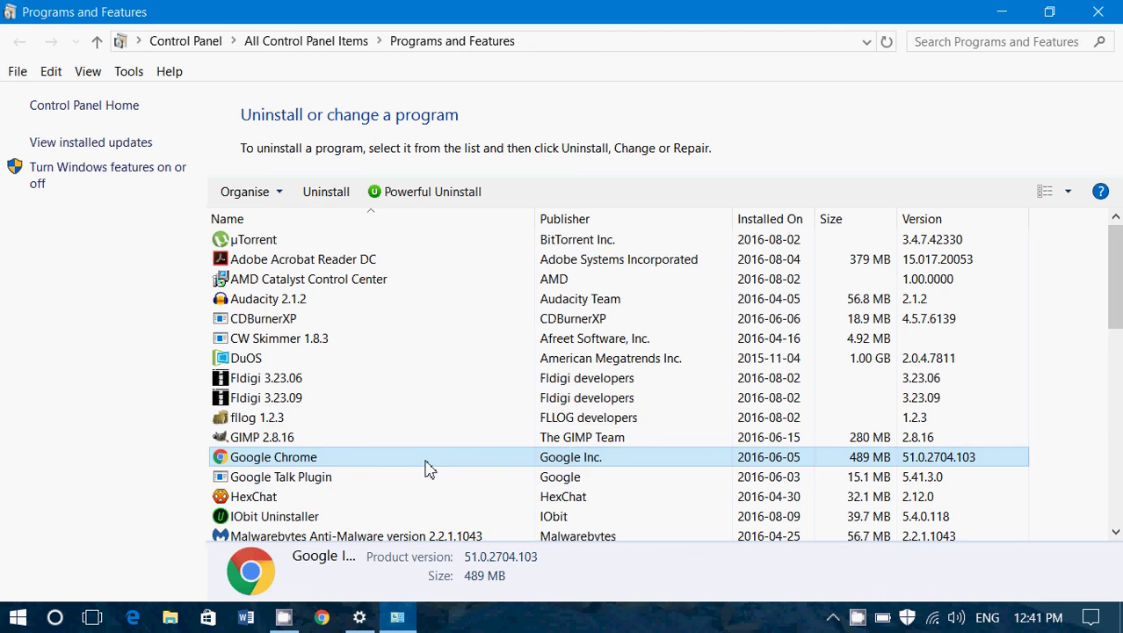
Step: Browse the installed desktop programs and select Microsoft Office 365 - en-us to view its available actions
scroll(426, 468, down, 7)
scroll(426, 468, up, 3)
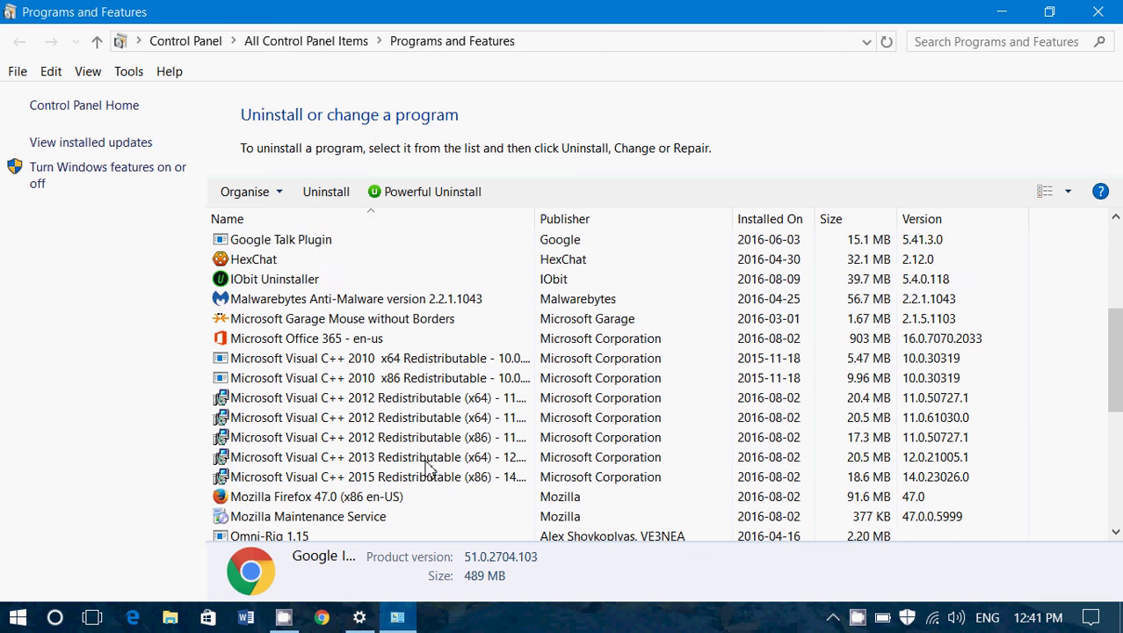
scroll(426, 468, down, 1)
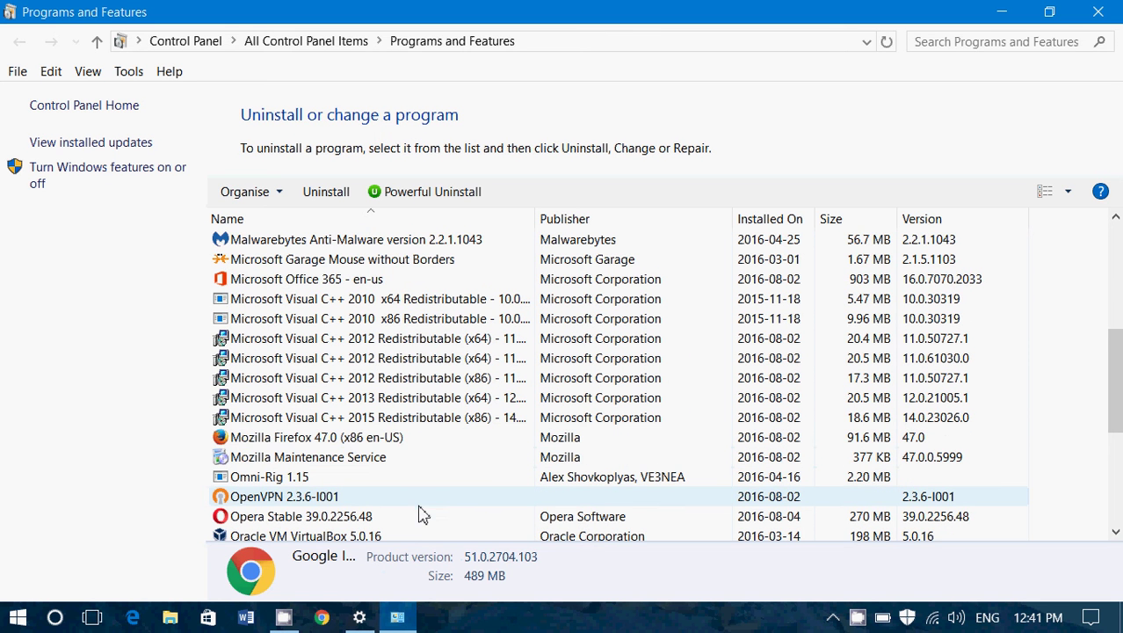
scroll(420, 514, up, 1)
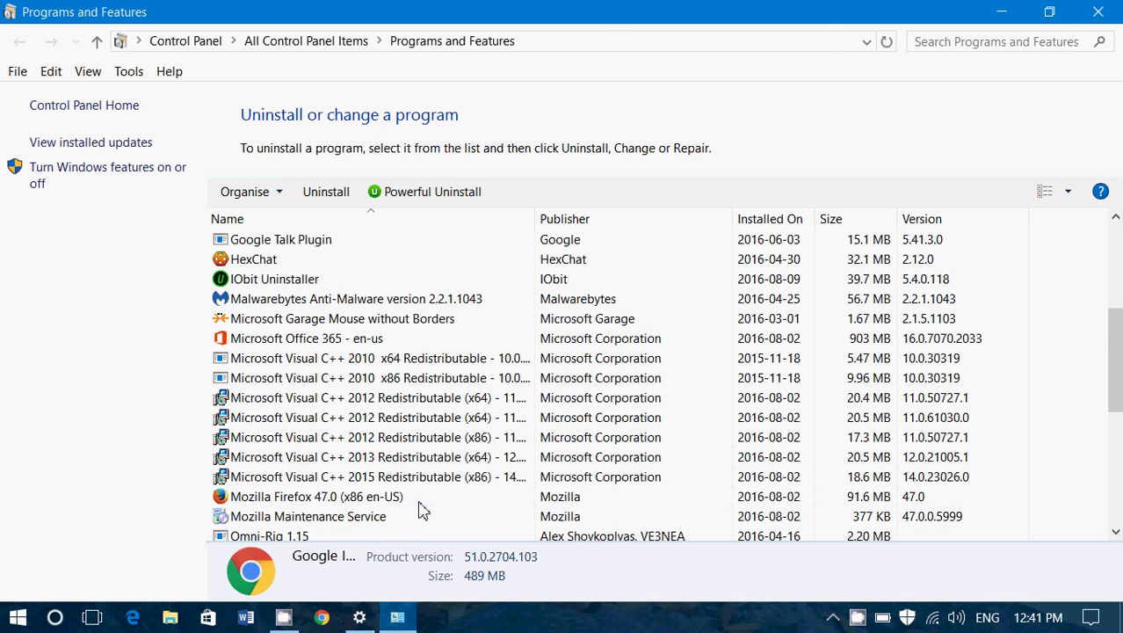
click(397, 341)
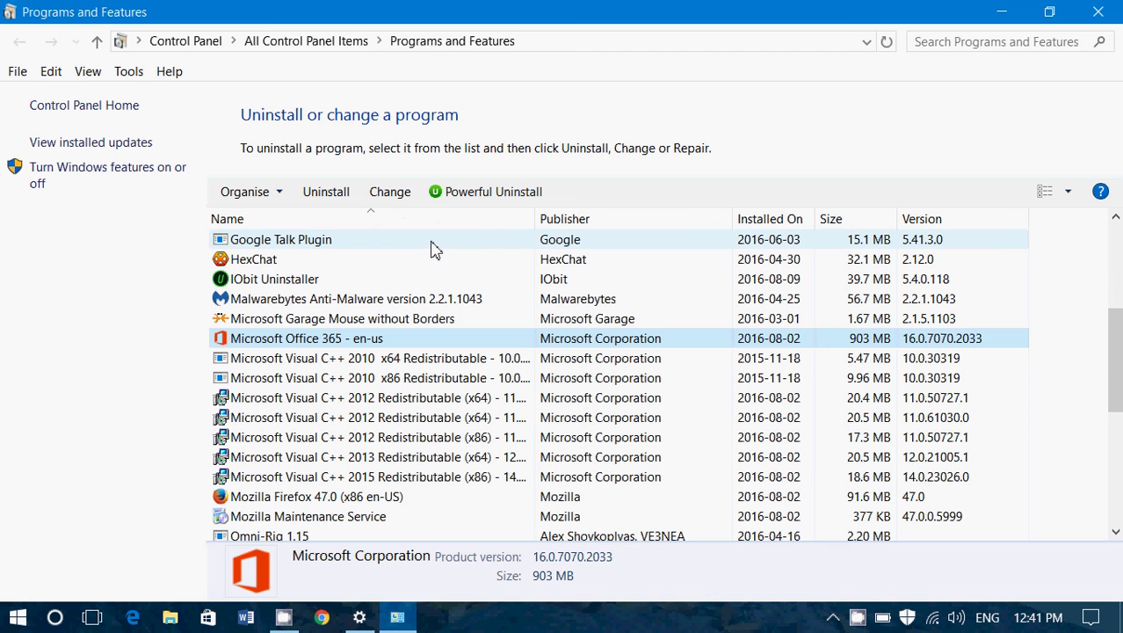
Step: View the organising commands available for the selected program and close the classic Programs and Features window
click(283, 189)
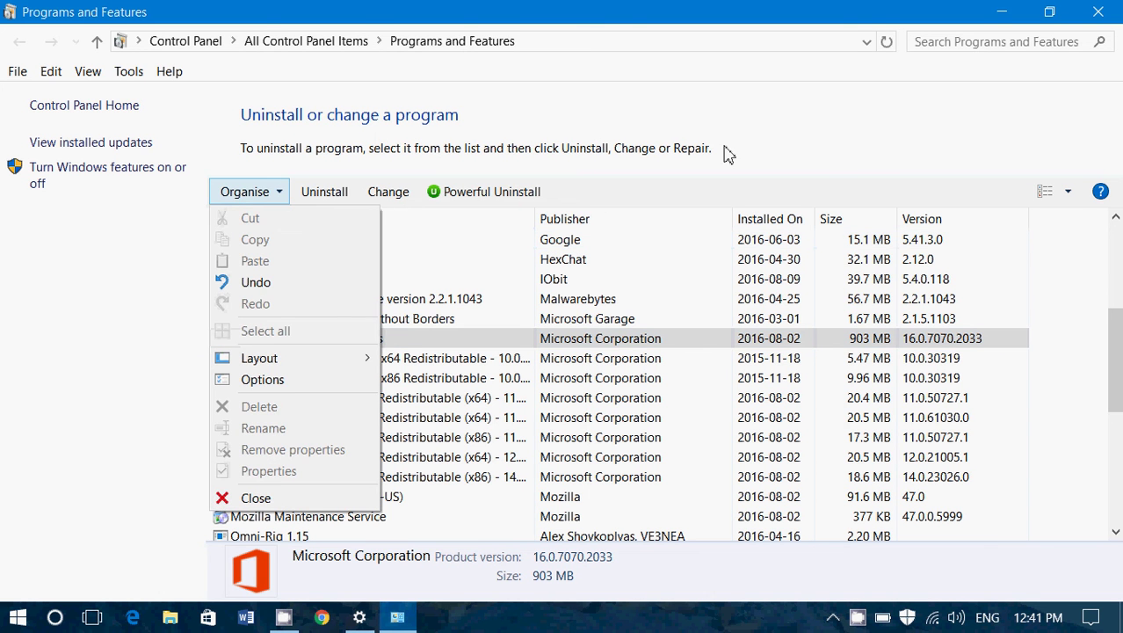
click(829, 176)
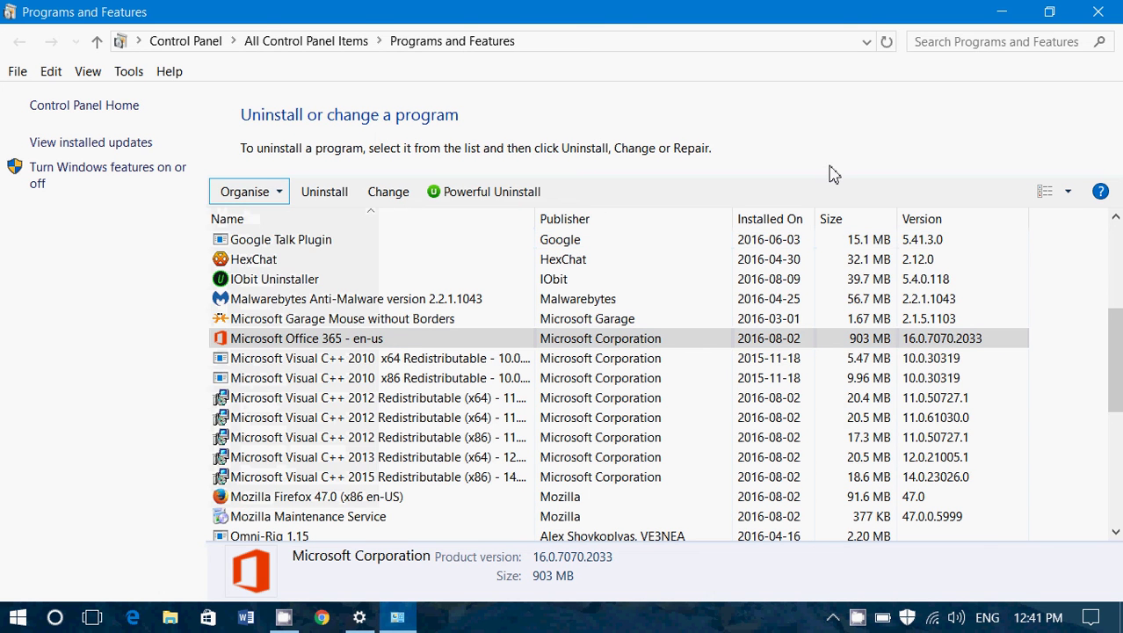
click(1099, 12)
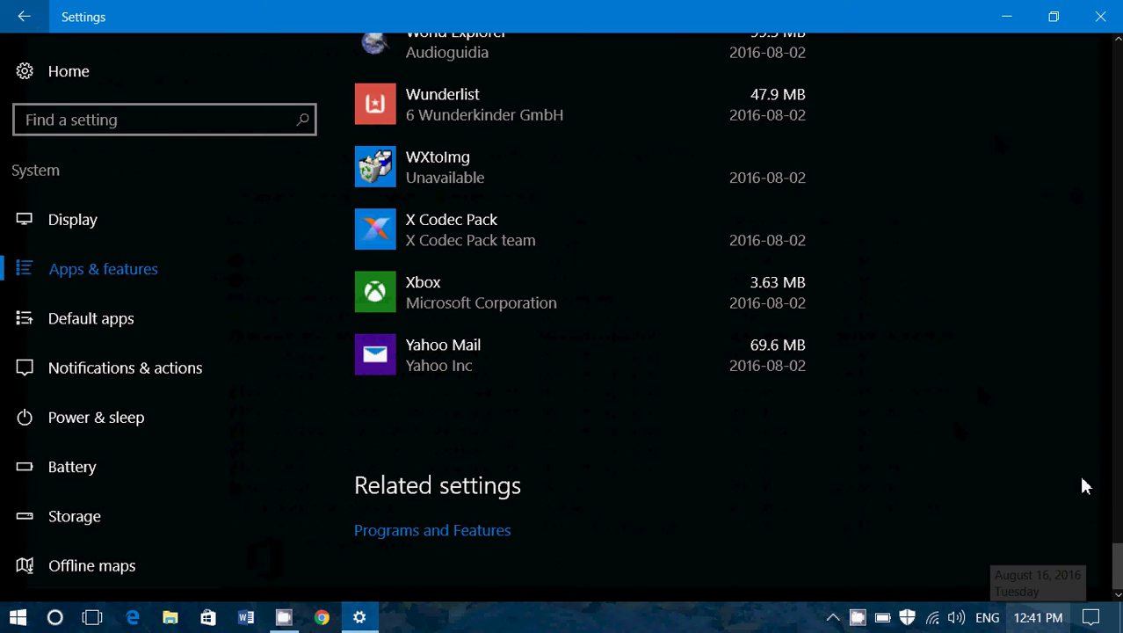
Step: Uninstall the 3D Builder app and its related info from the beginning of the Apps & features list
scroll(1110, 343, up, 15)
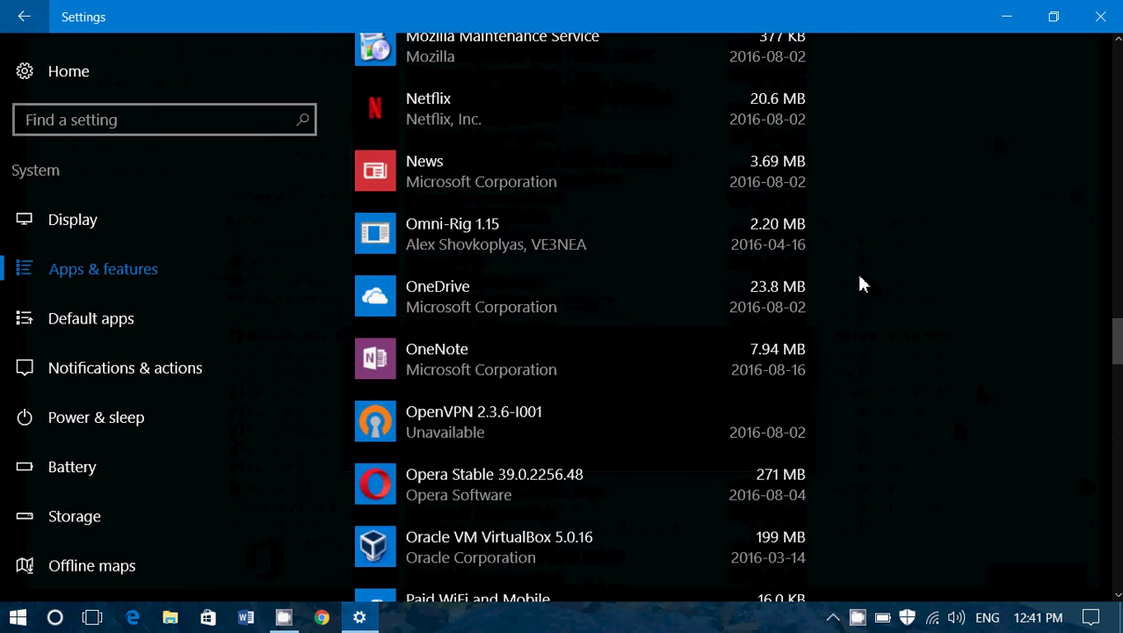
scroll(861, 284, up, 20)
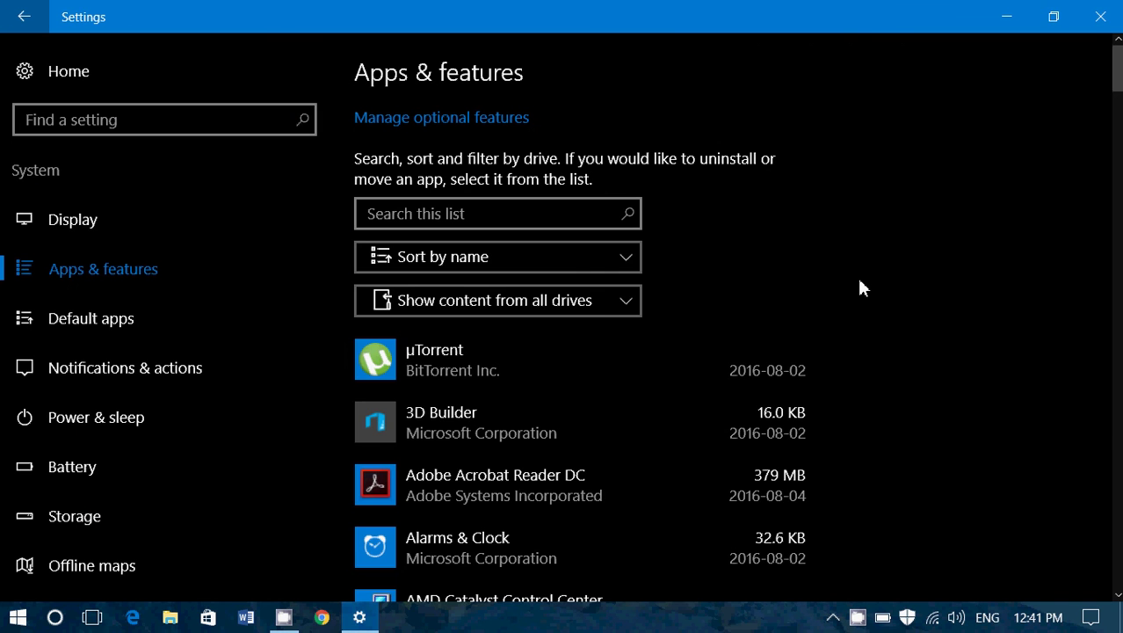
click(638, 425)
click(774, 509)
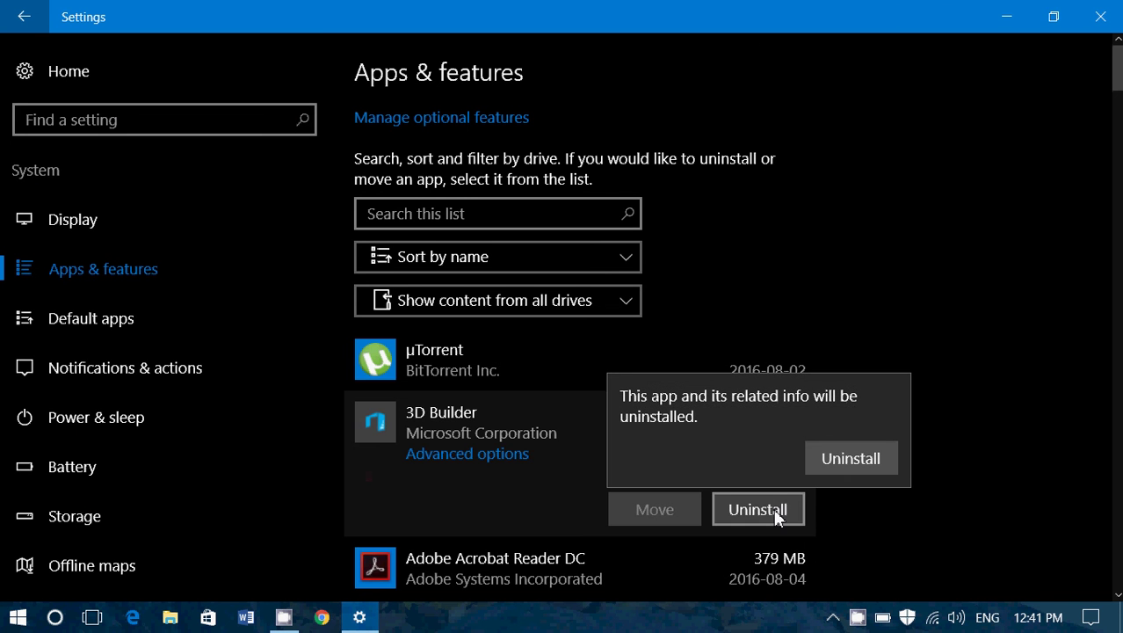
click(952, 459)
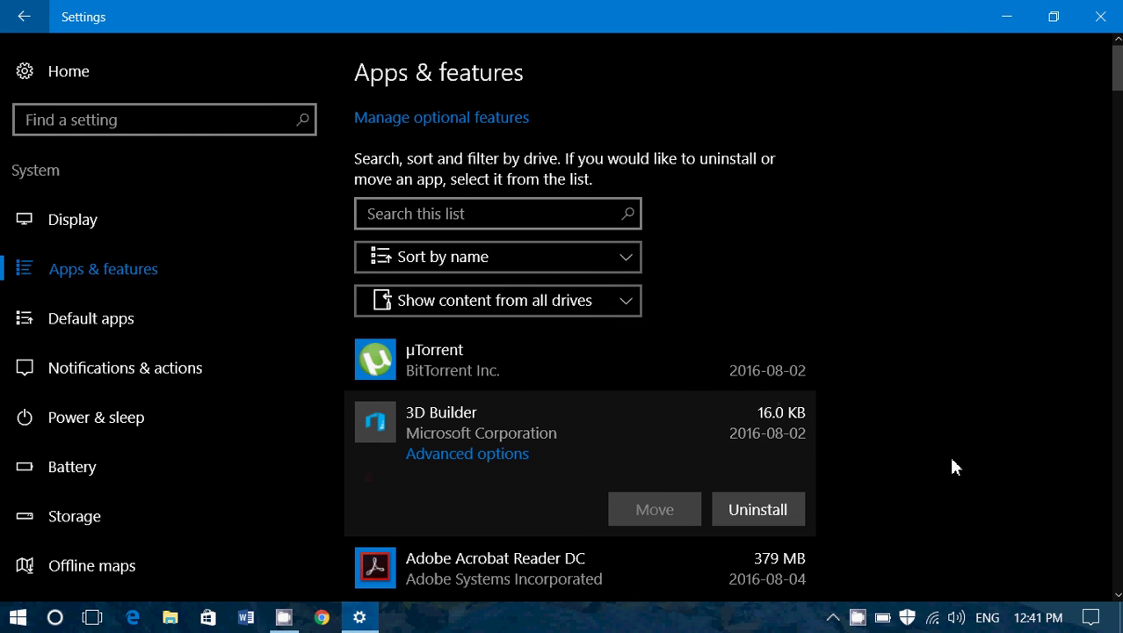
click(782, 511)
click(825, 464)
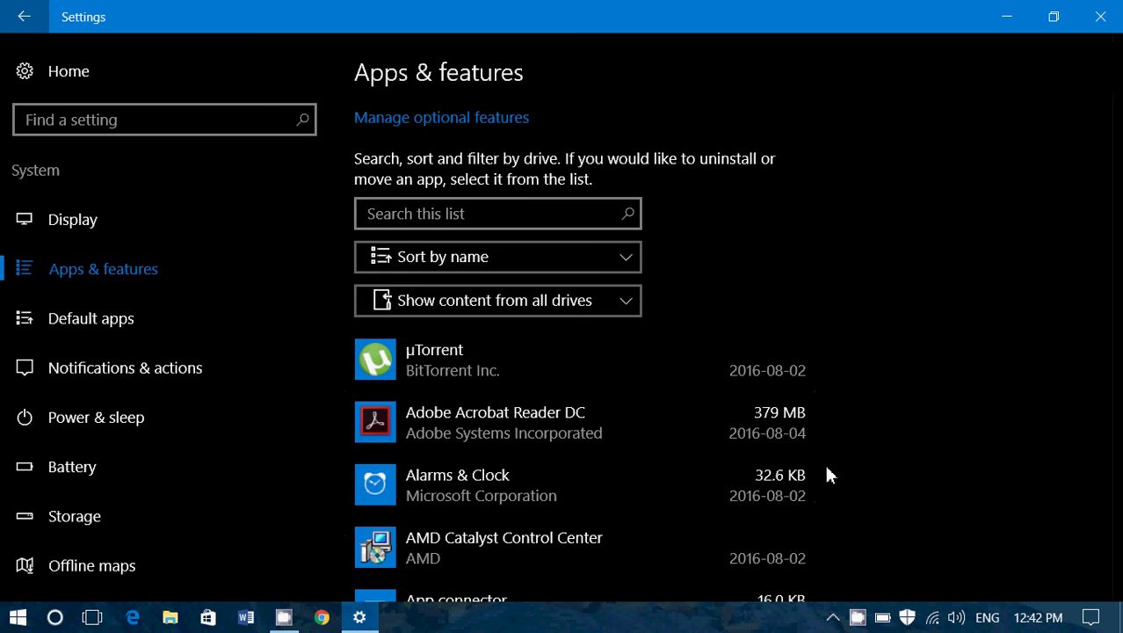
Step: Uninstall the desktop program CW Skimmer 1.8.3 with all of its components and close Settings
scroll(827, 470, down, 6)
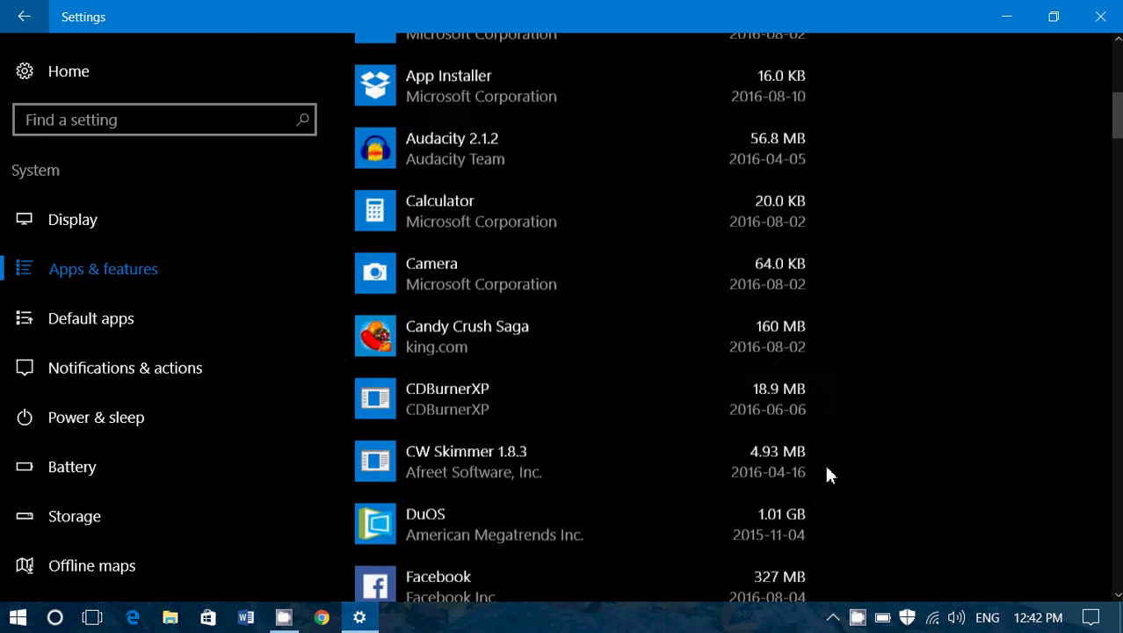
scroll(827, 474, down, 3)
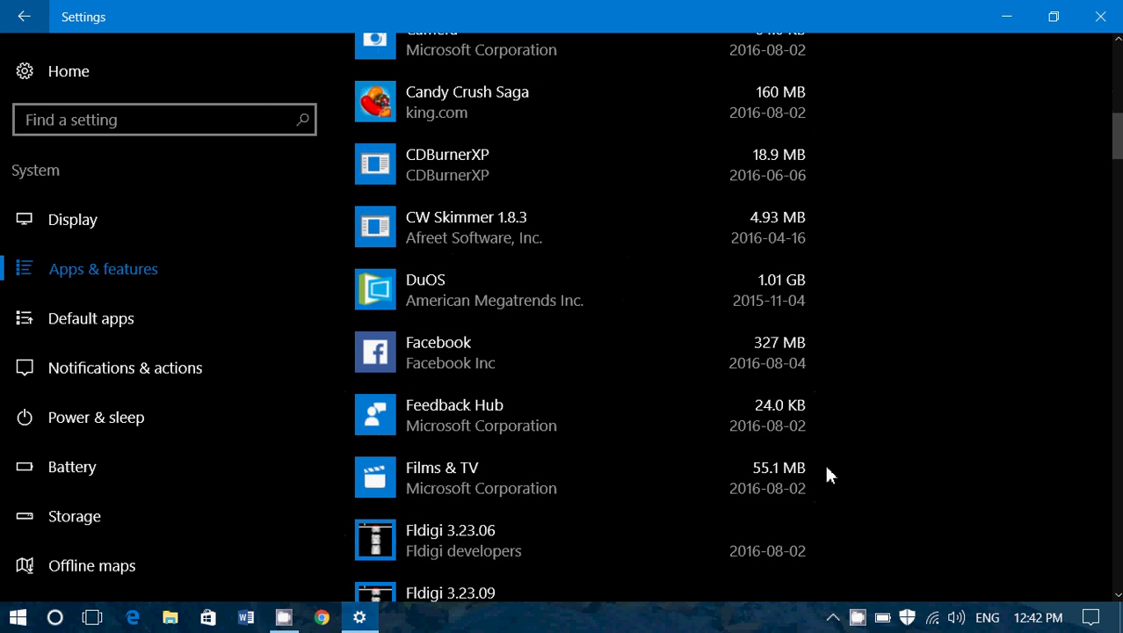
click(514, 228)
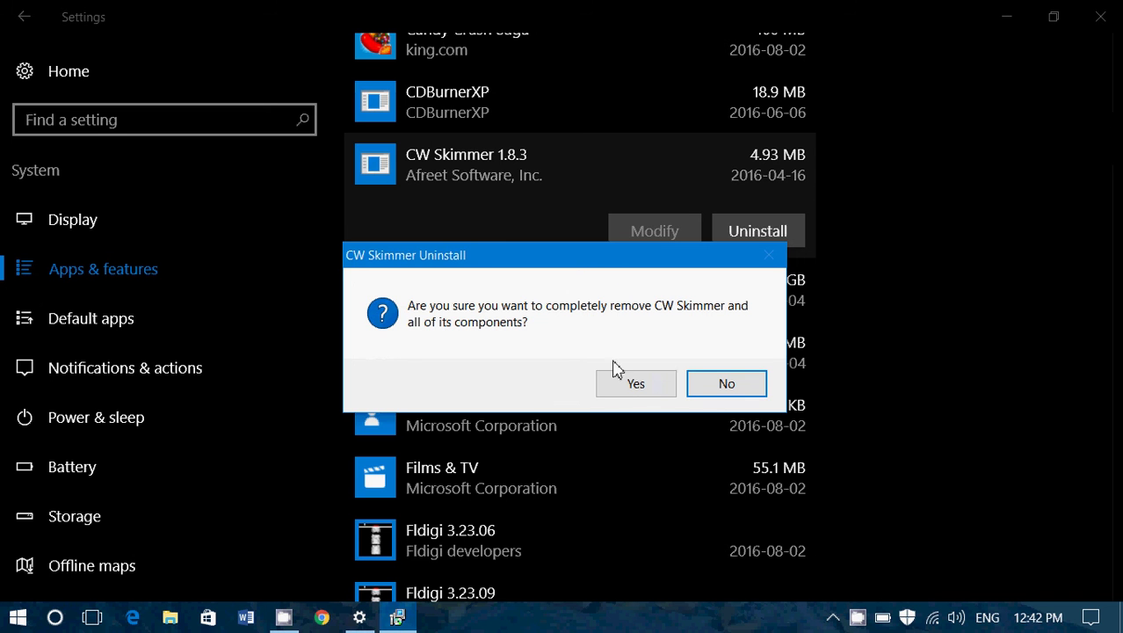
click(636, 386)
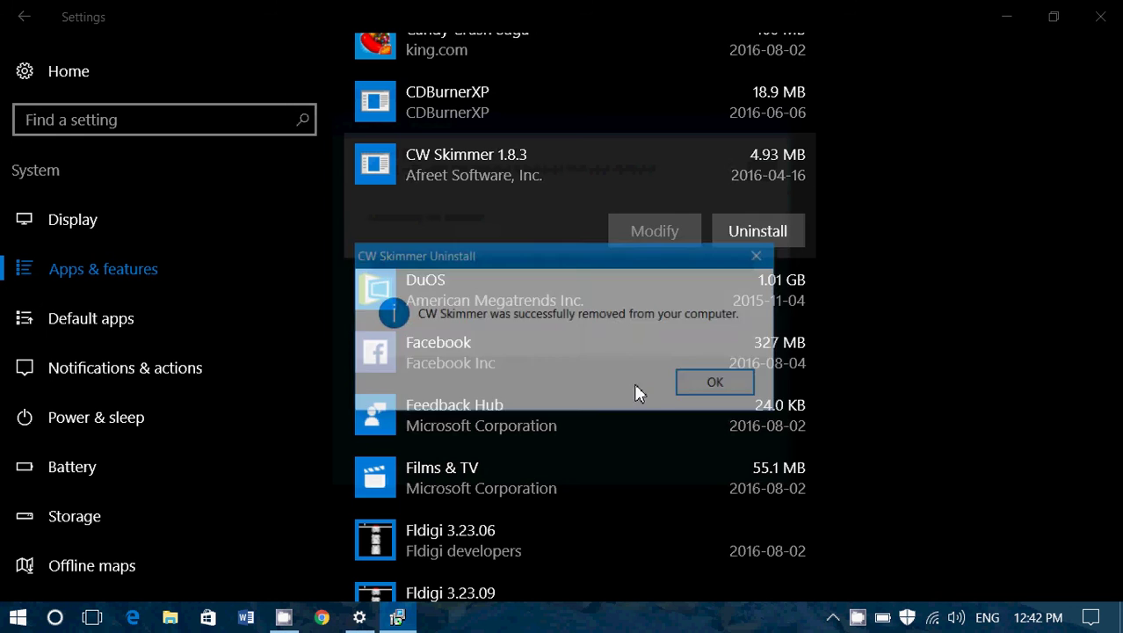
click(710, 387)
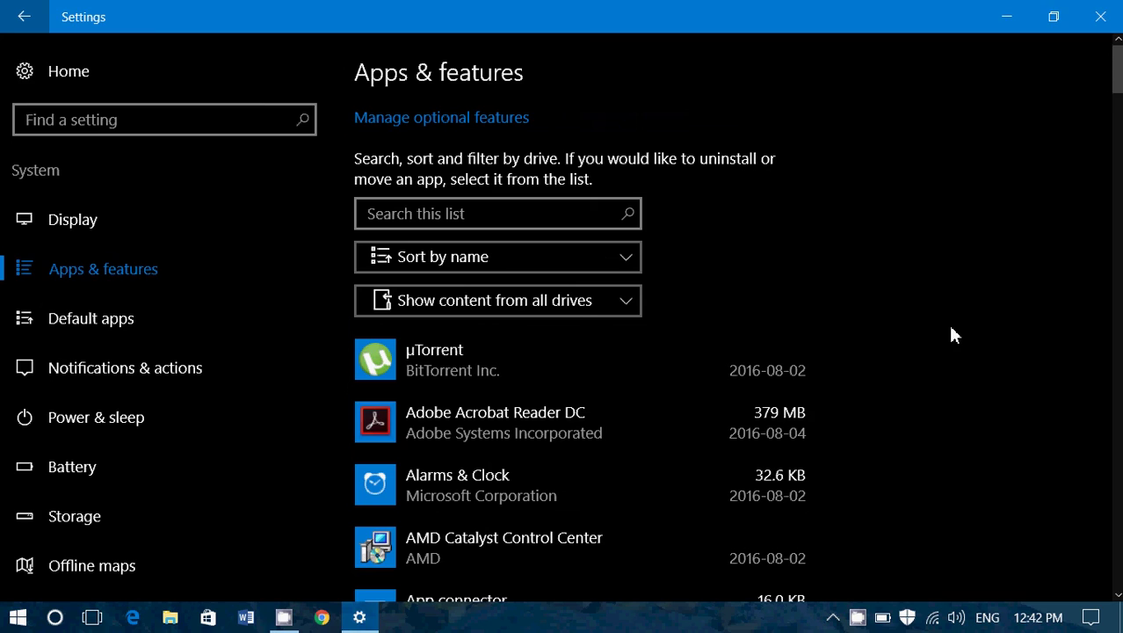
click(1099, 16)
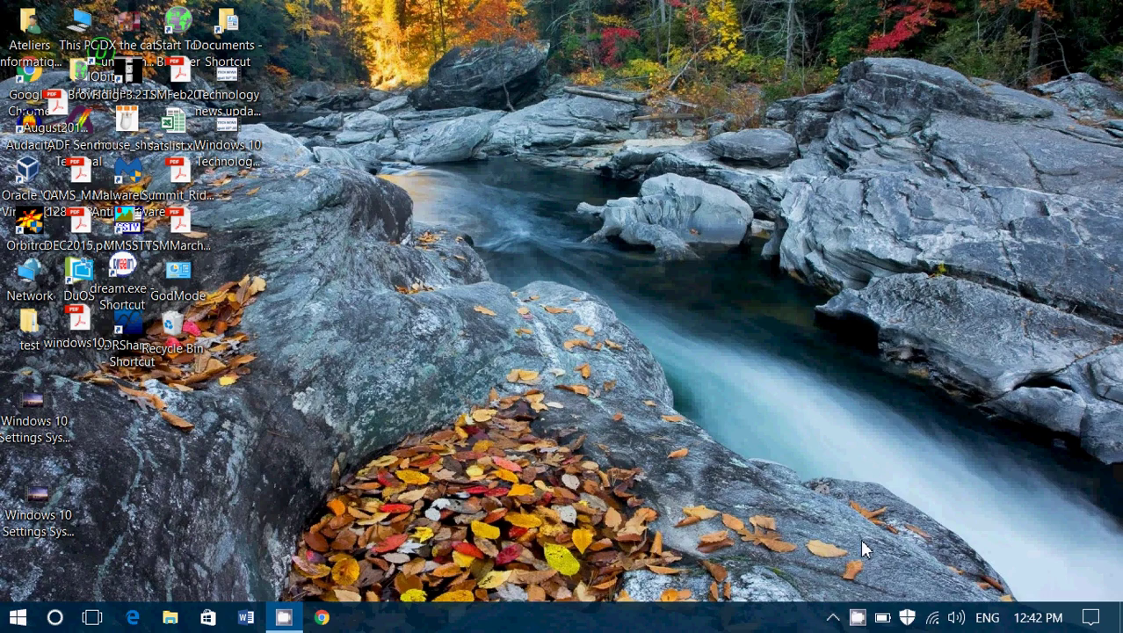
click(859, 618)
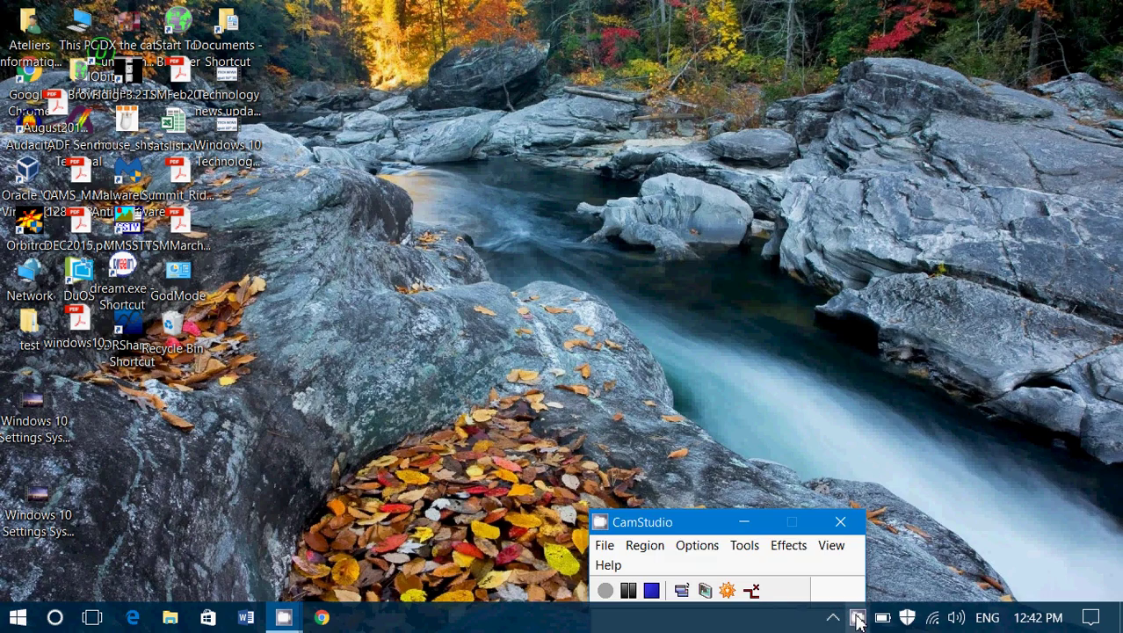